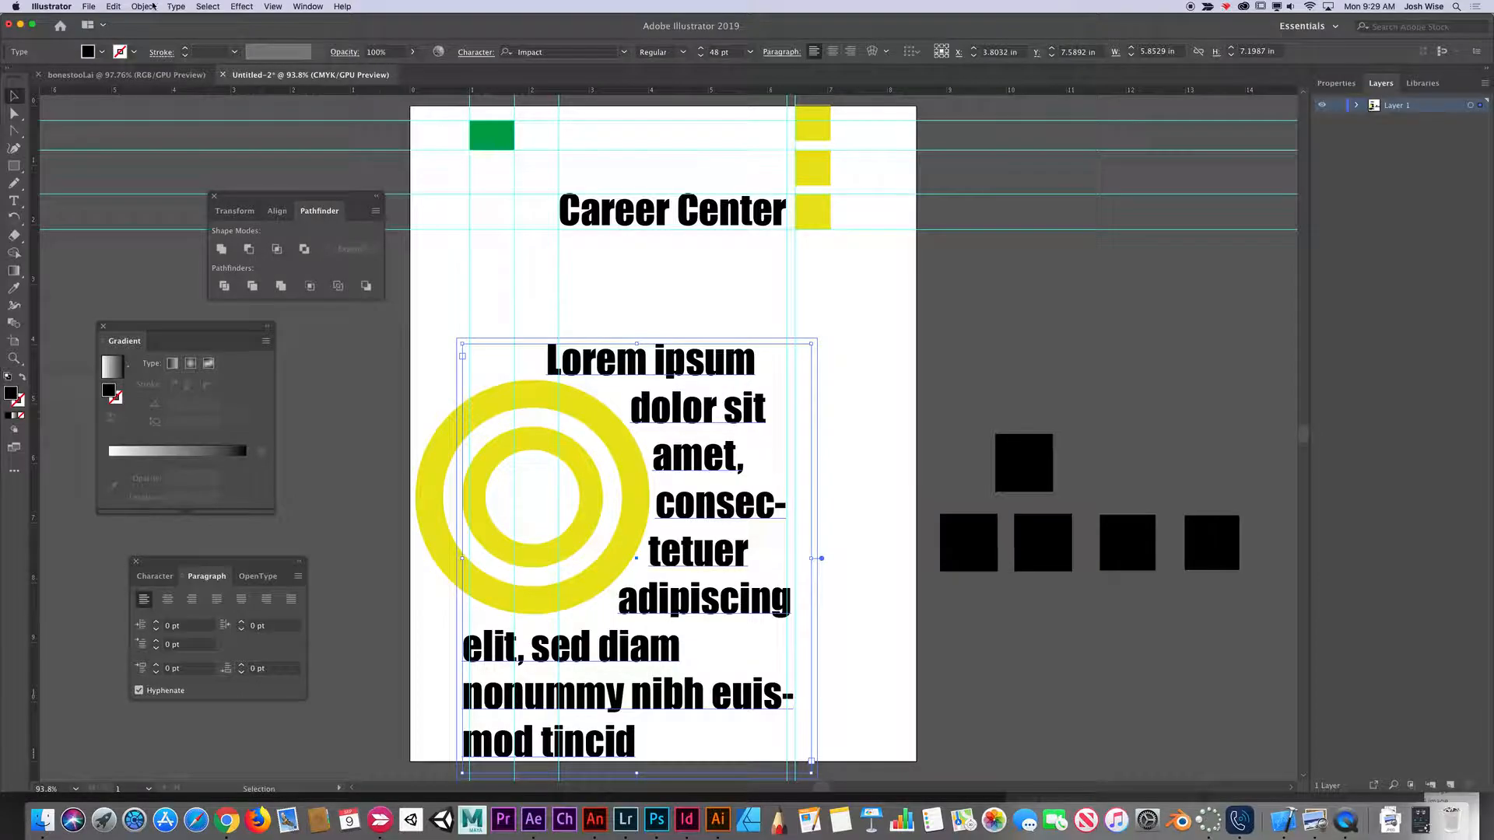
# Release the text wrap from the Lorem ipsum text block and move it to the right, overlapping only the rings' outer edge
pyautogui.moveTo(194, 347)
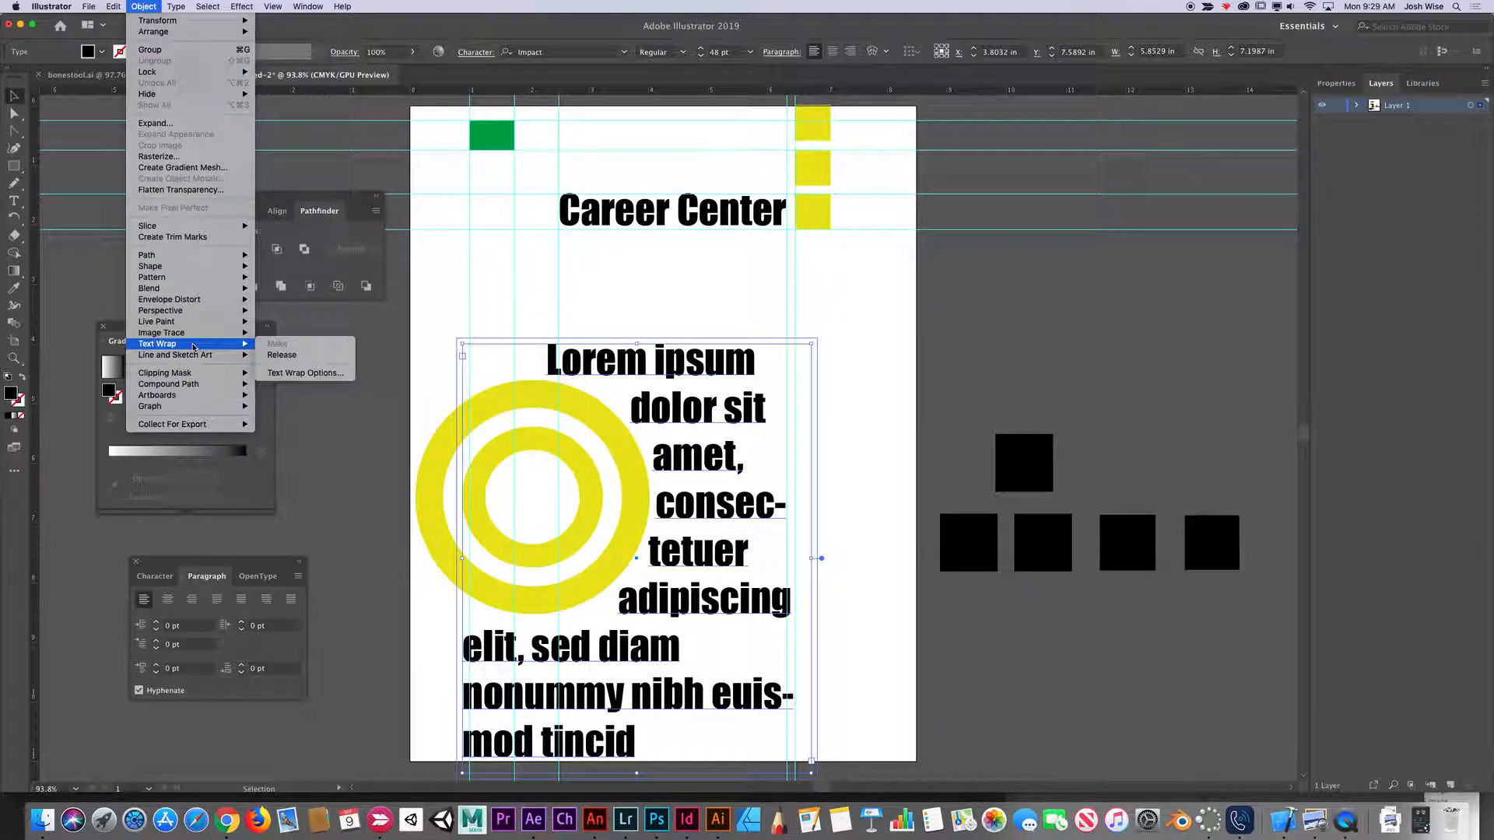
pyautogui.click(282, 355)
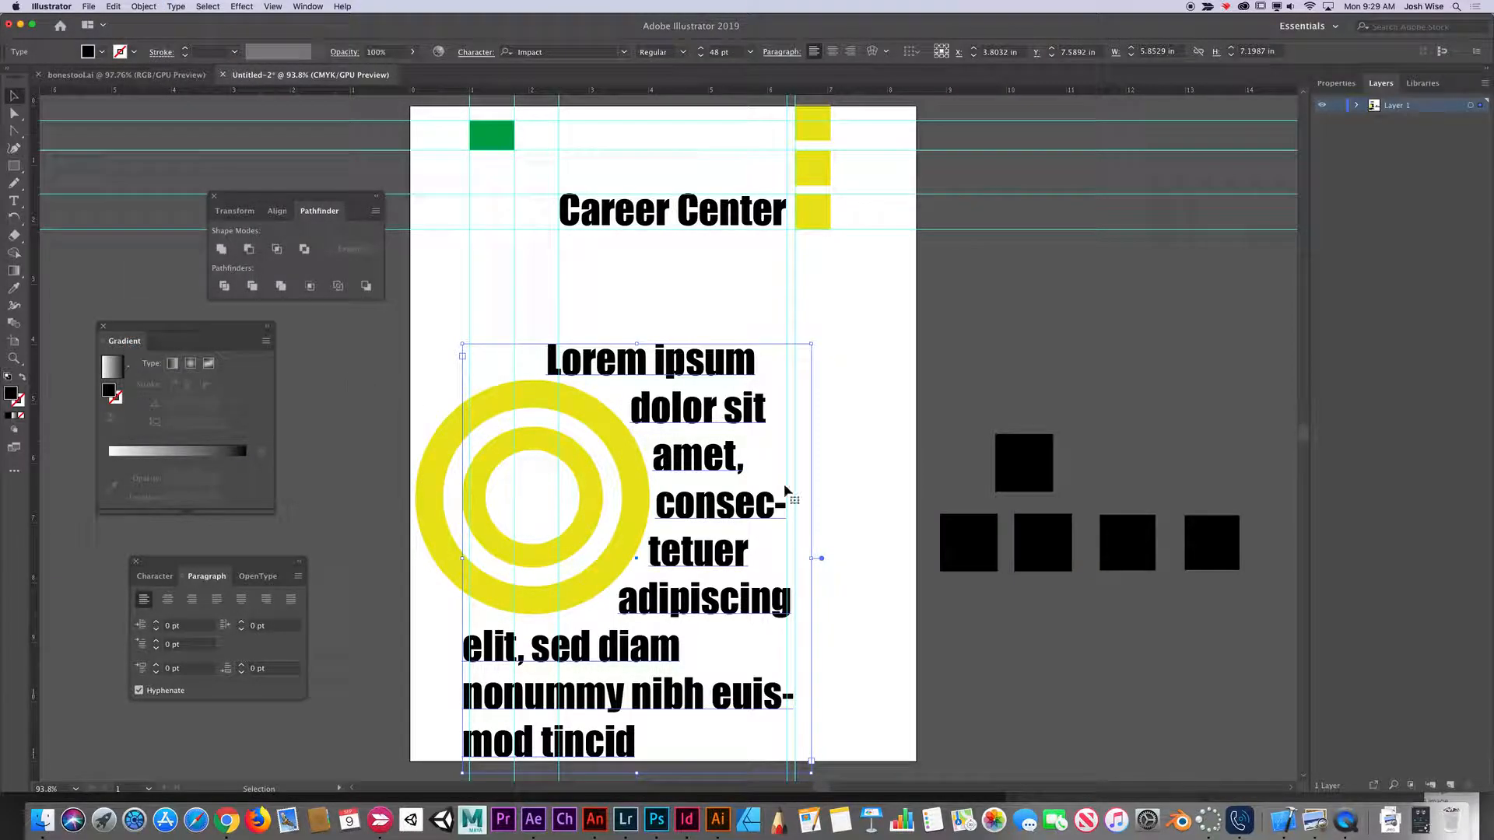
pyautogui.moveTo(692, 365); pyautogui.dragTo(882, 360)
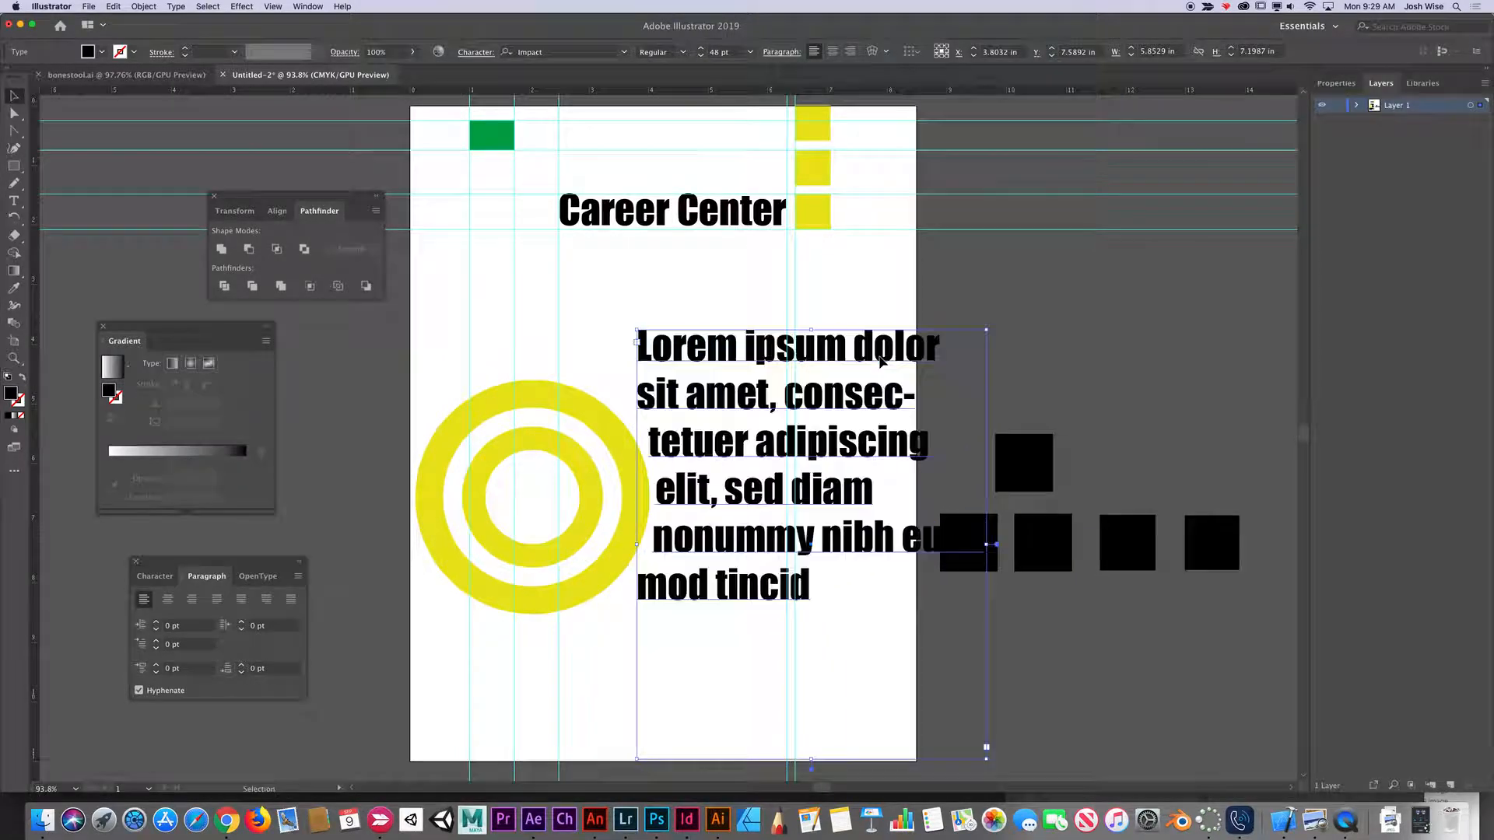
# Release the text wrap from the yellow ring group and move the text block left so it overlaps the rings
pyautogui.click(517, 390)
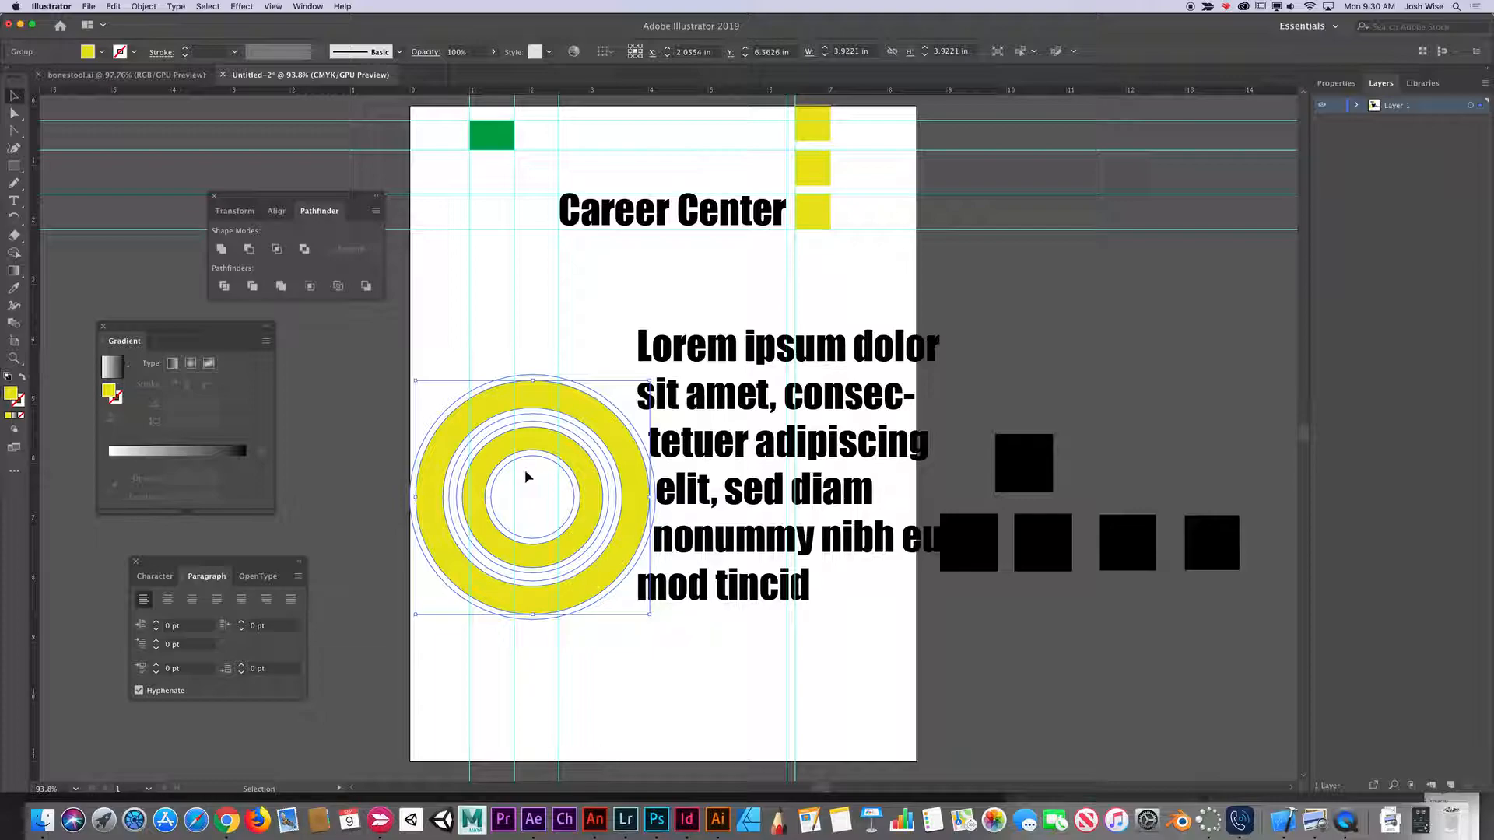
pyautogui.click(156, 5)
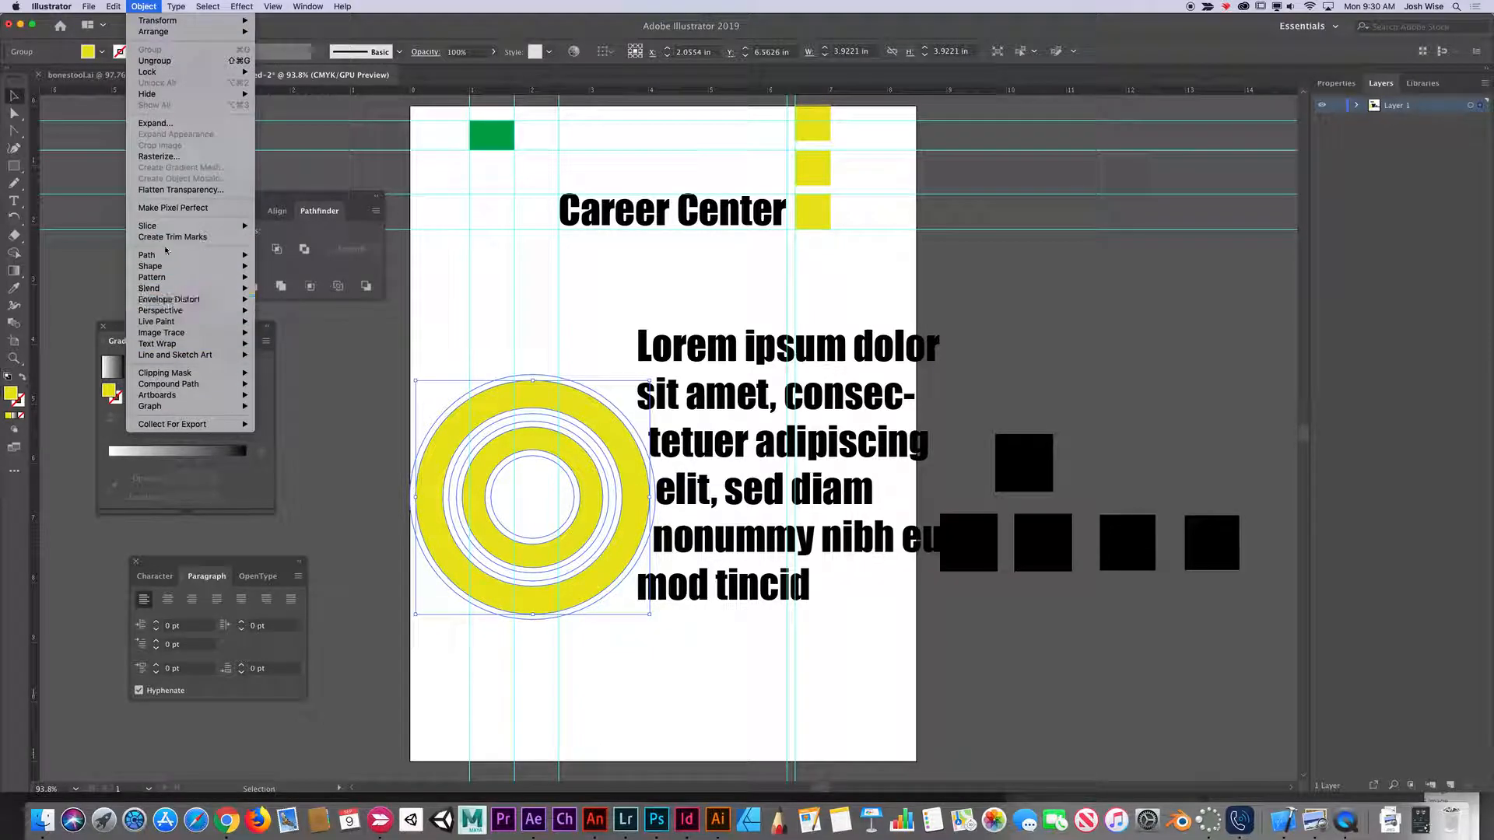
pyautogui.moveTo(194, 344)
pyautogui.click(307, 354)
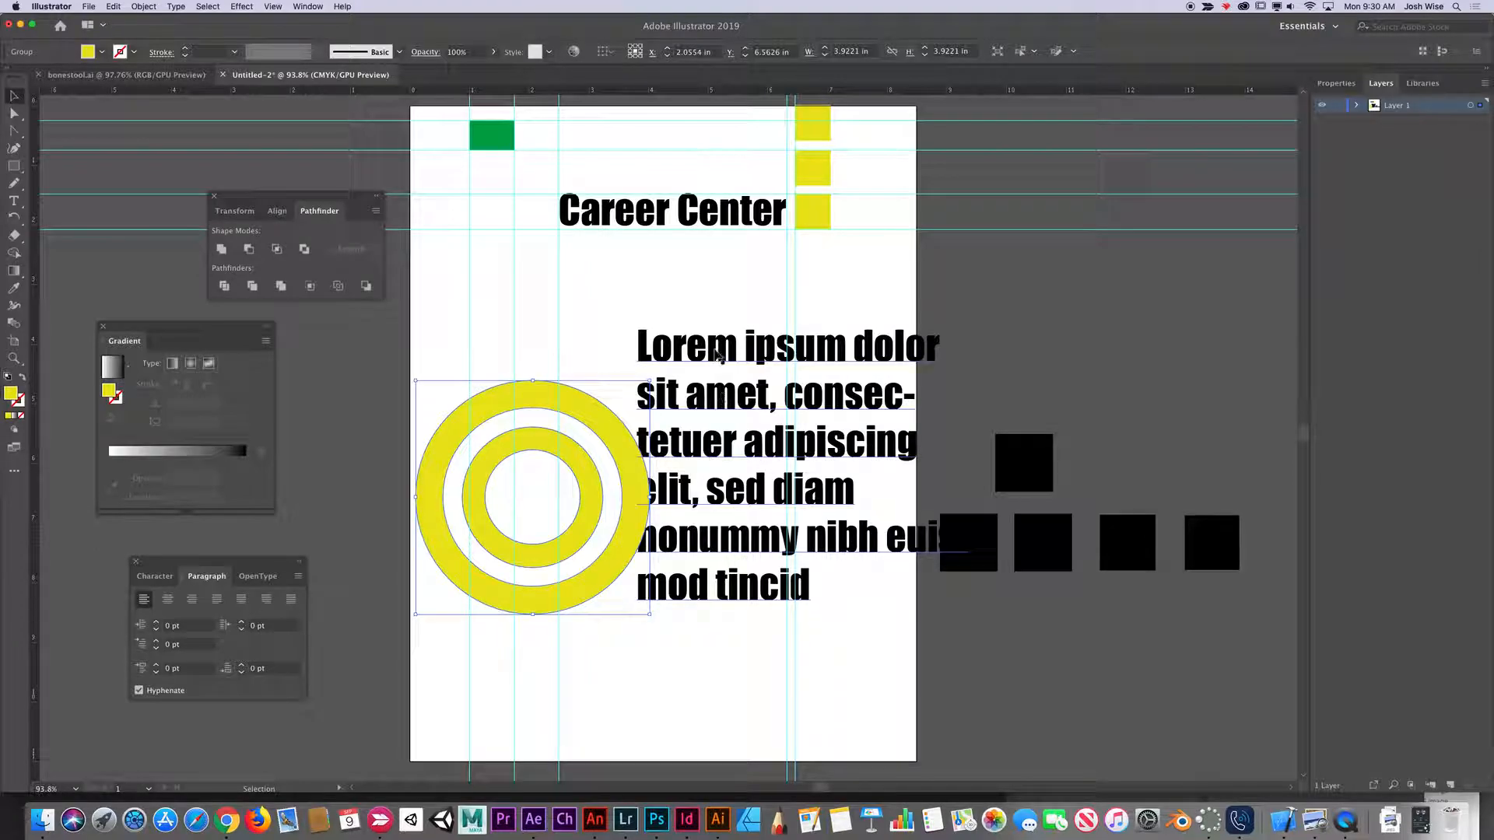
pyautogui.moveTo(718, 355); pyautogui.dragTo(639, 371)
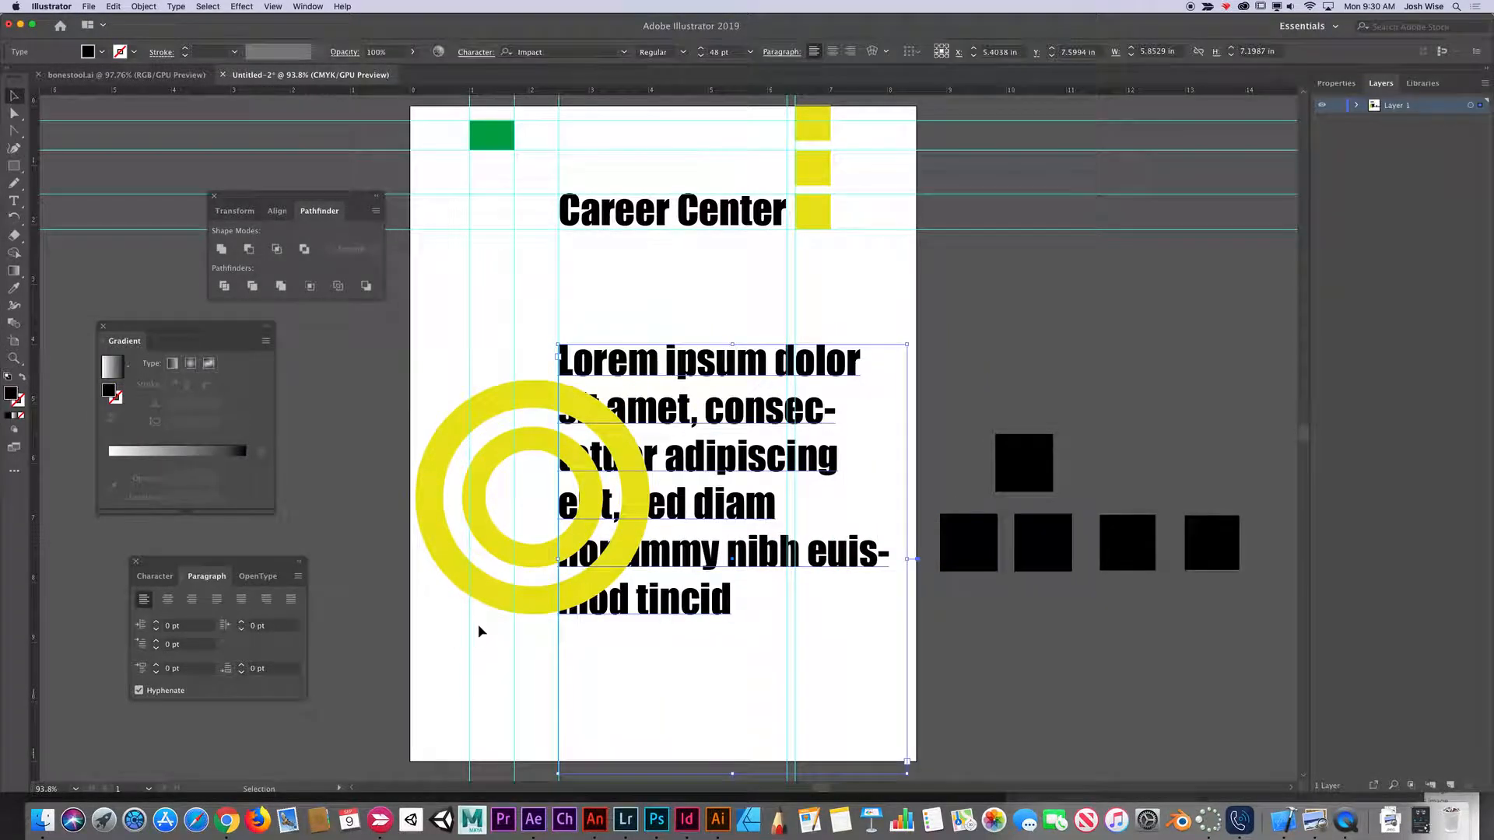
# Alternate the stacking order of the text block and the yellow rings, finishing with the text block in front
pyautogui.press('super+shift+bracketright')
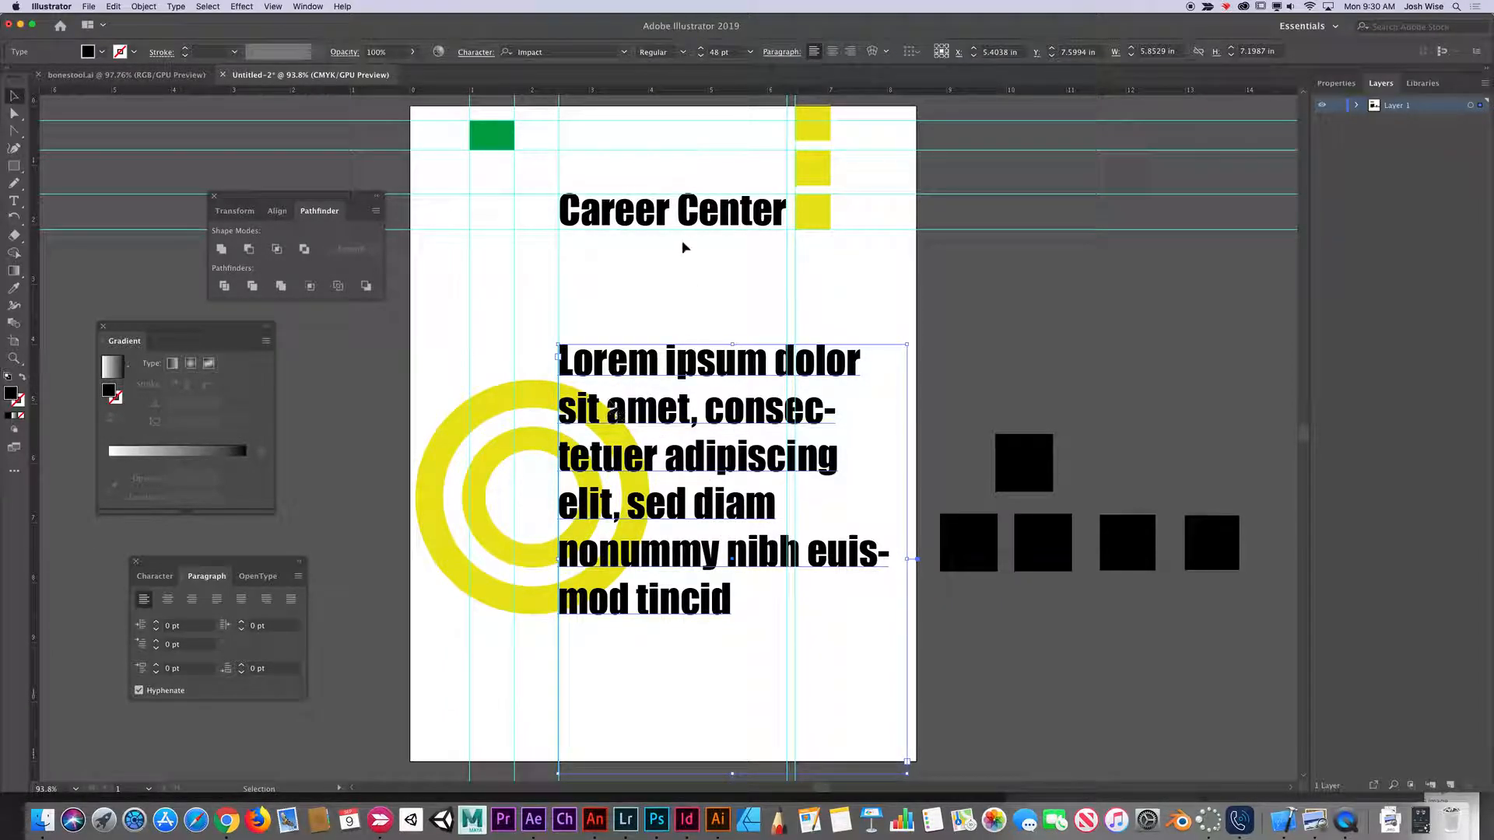
pyautogui.click(544, 405)
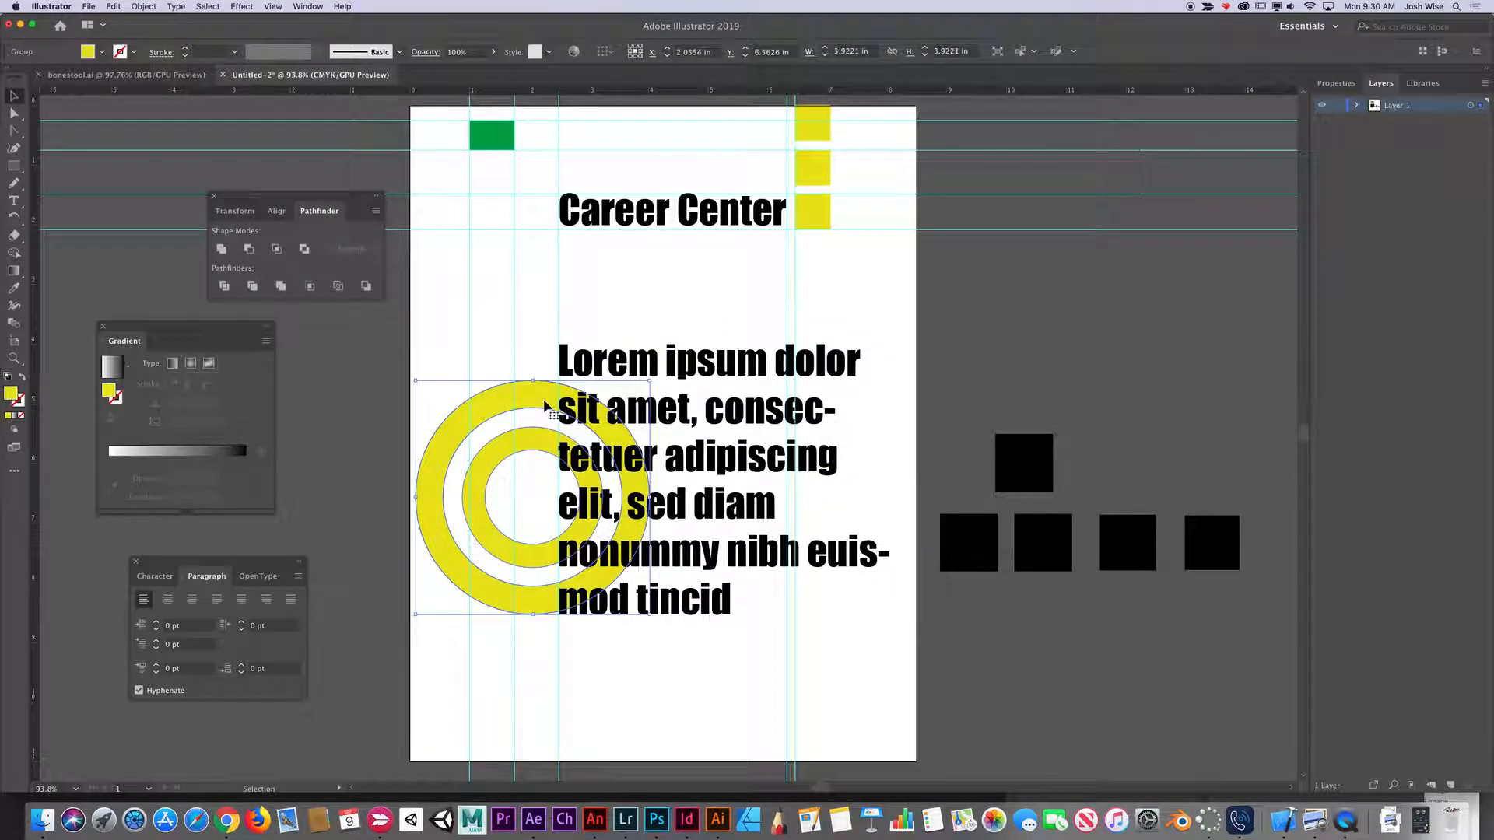
pyautogui.press('super+shift+bracketright')
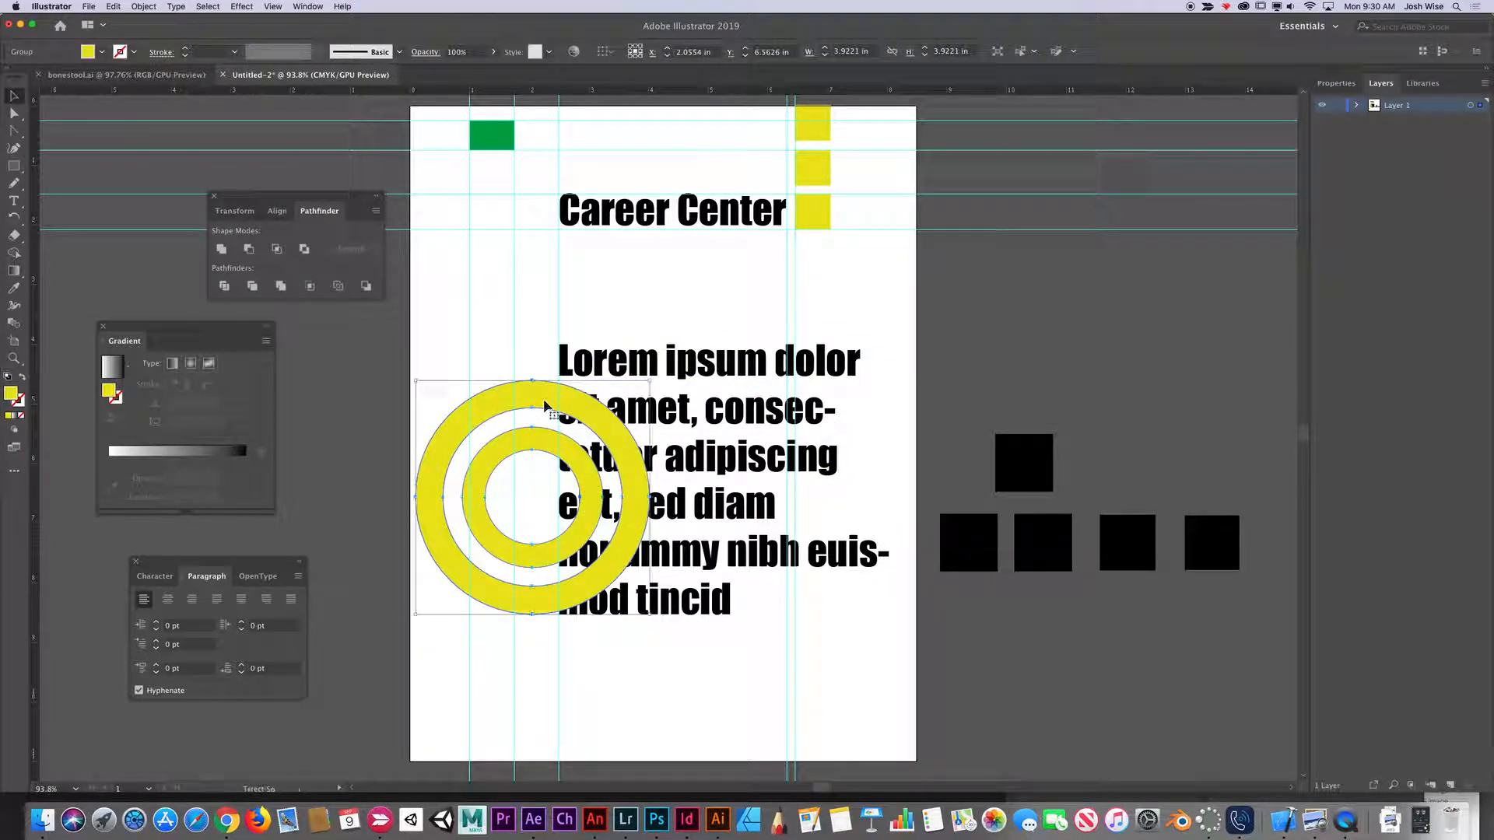
pyautogui.click(706, 376)
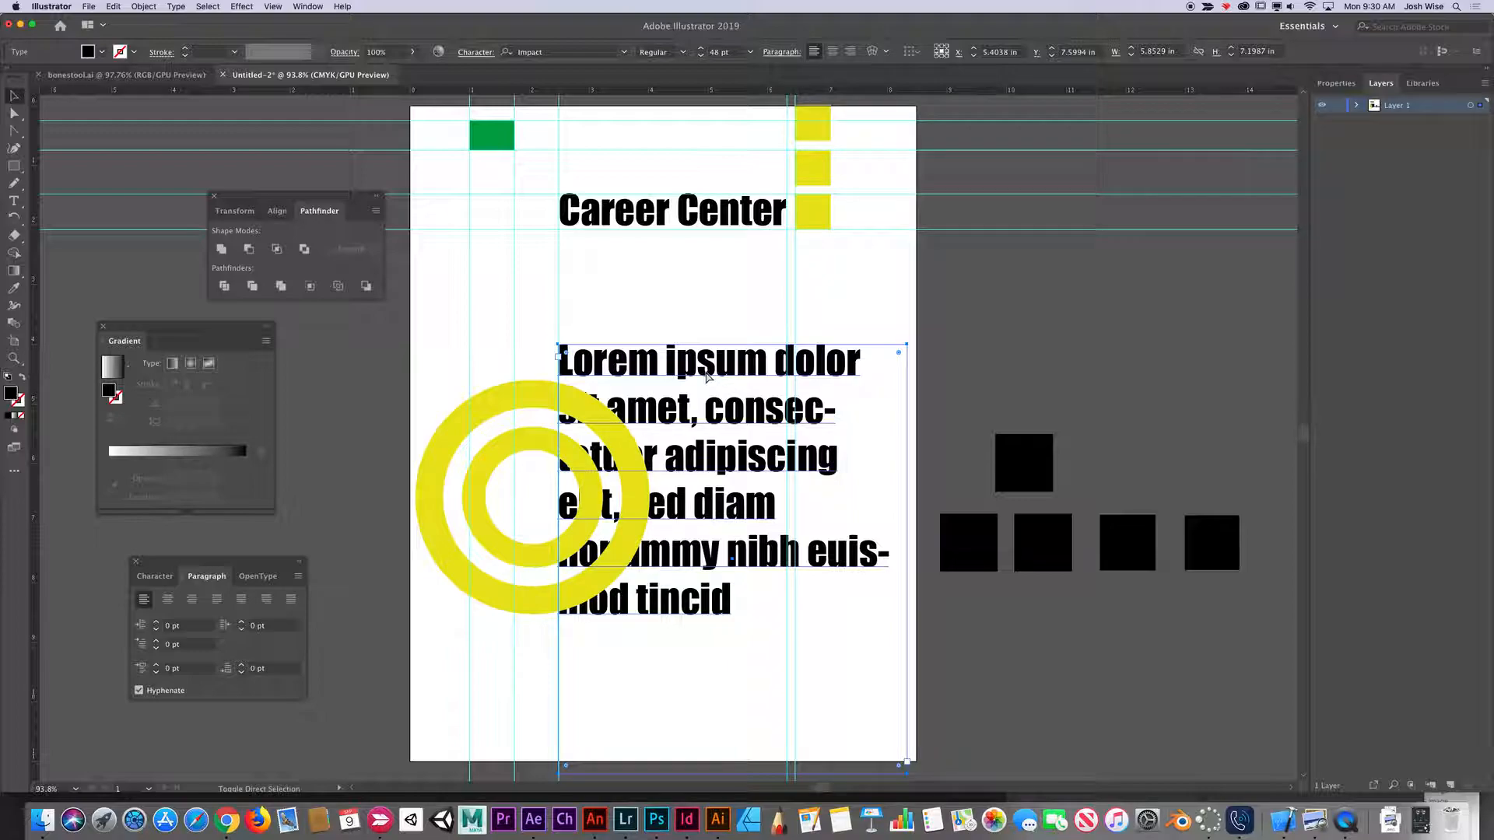
pyautogui.press('super+shift+bracketright')
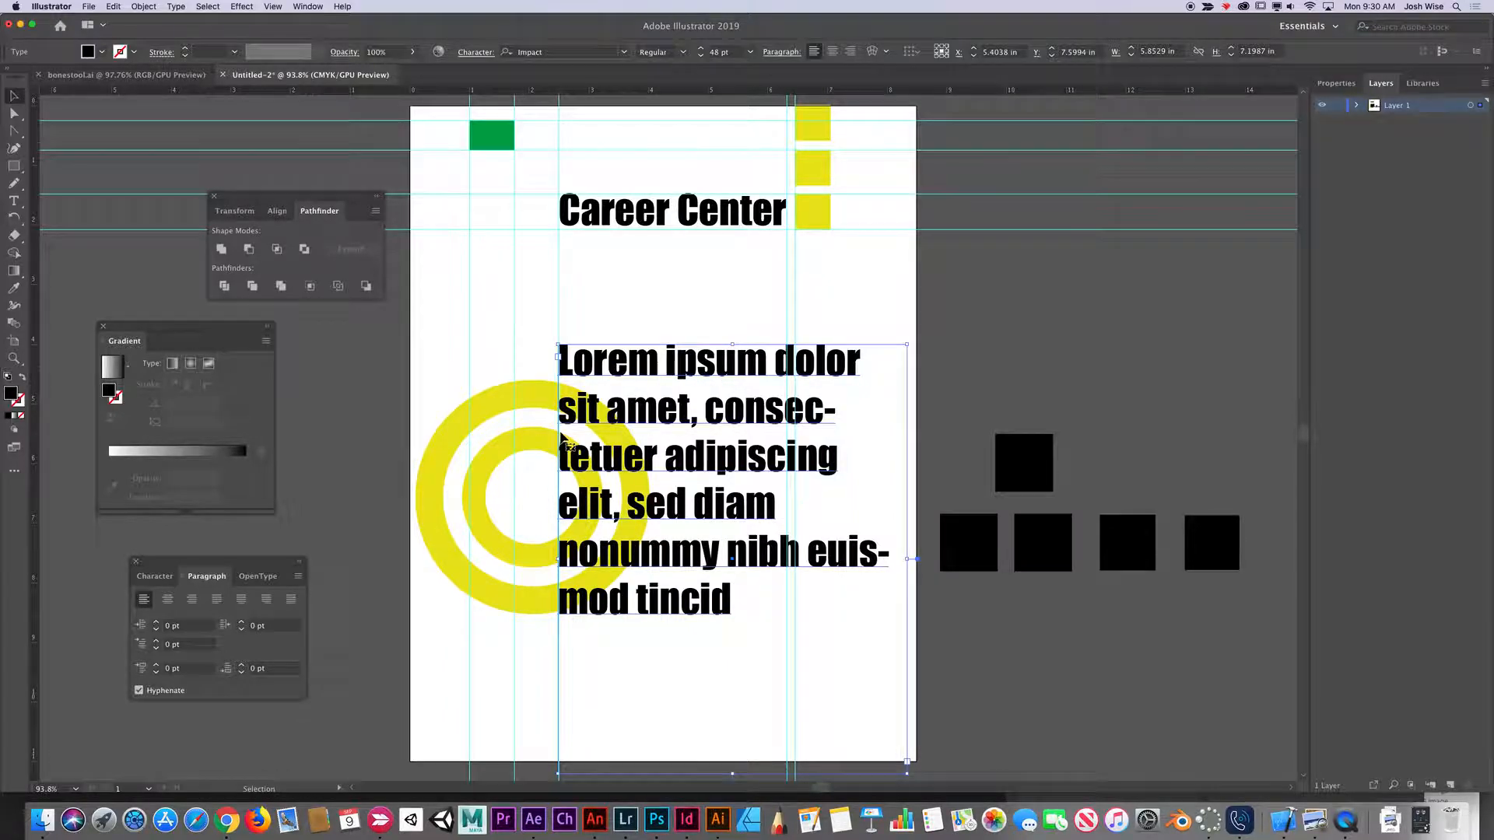
# Bring the yellow ring group in front of the Lorem ipsum text block
pyautogui.click(146, 6)
pyautogui.moveTo(194, 32)
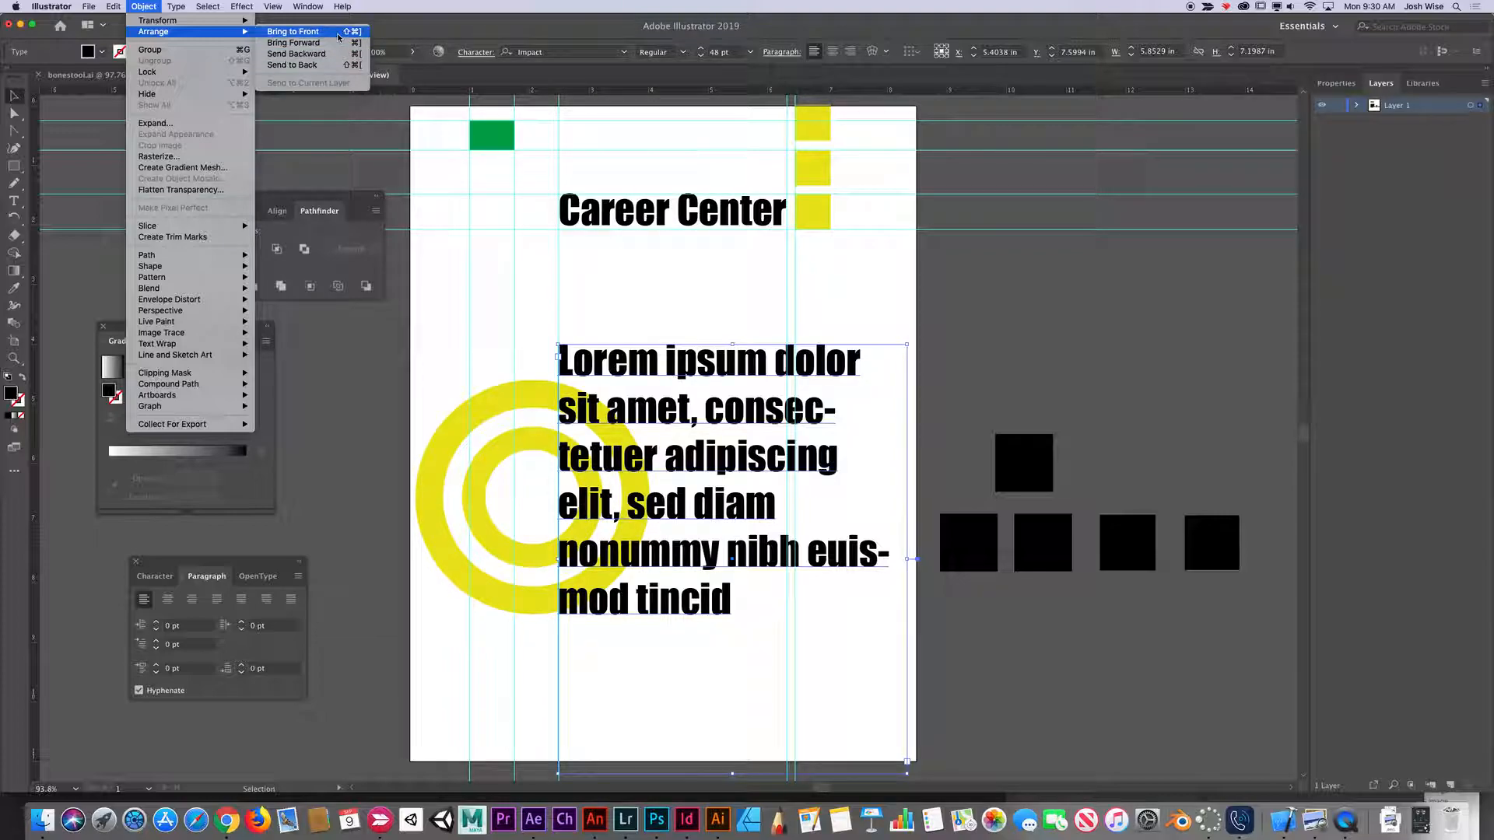
pyautogui.click(626, 682)
pyautogui.click(534, 557)
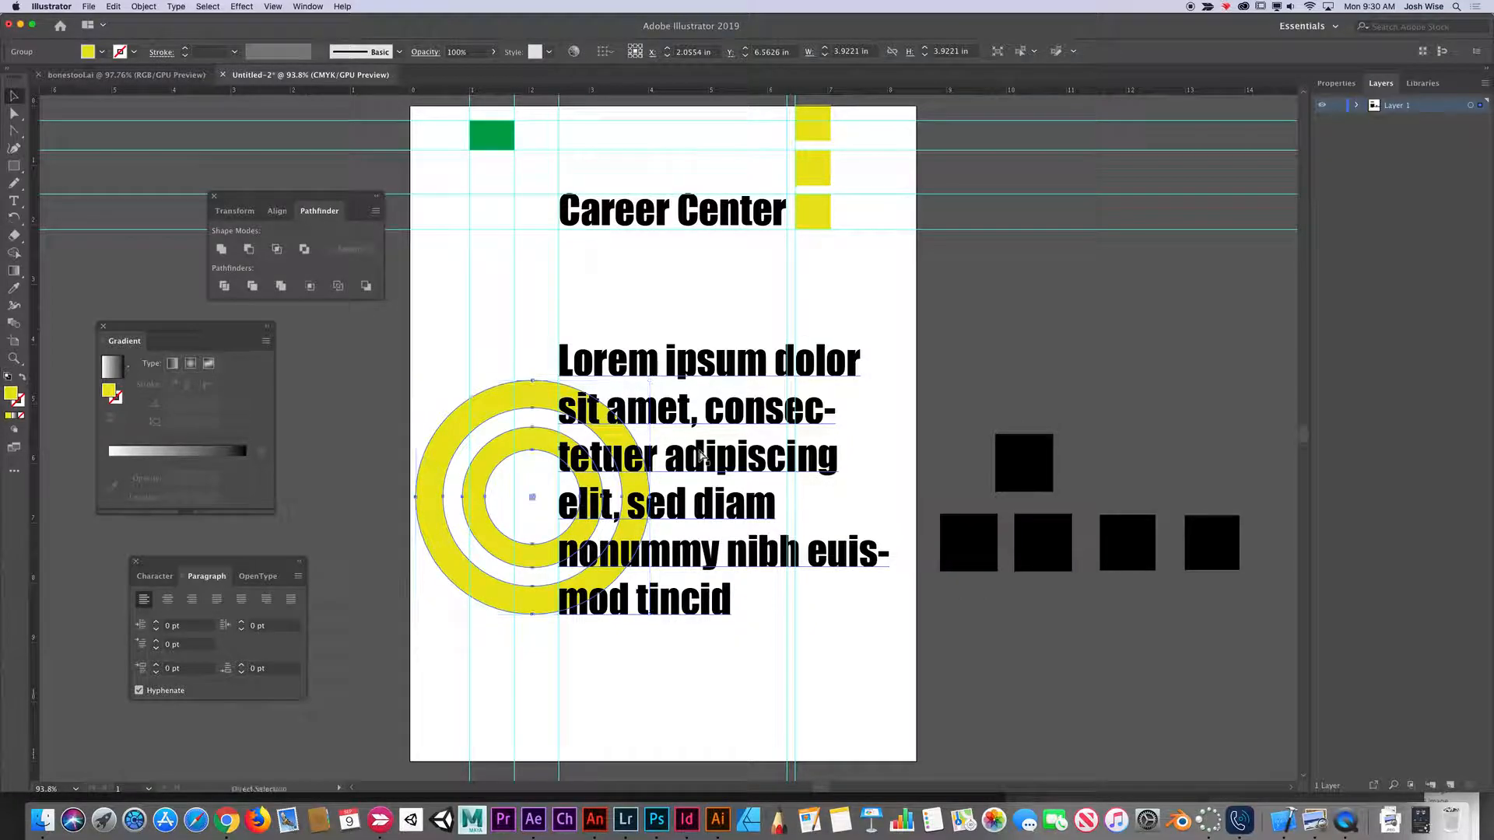
pyautogui.press('super+shift+bracketright')
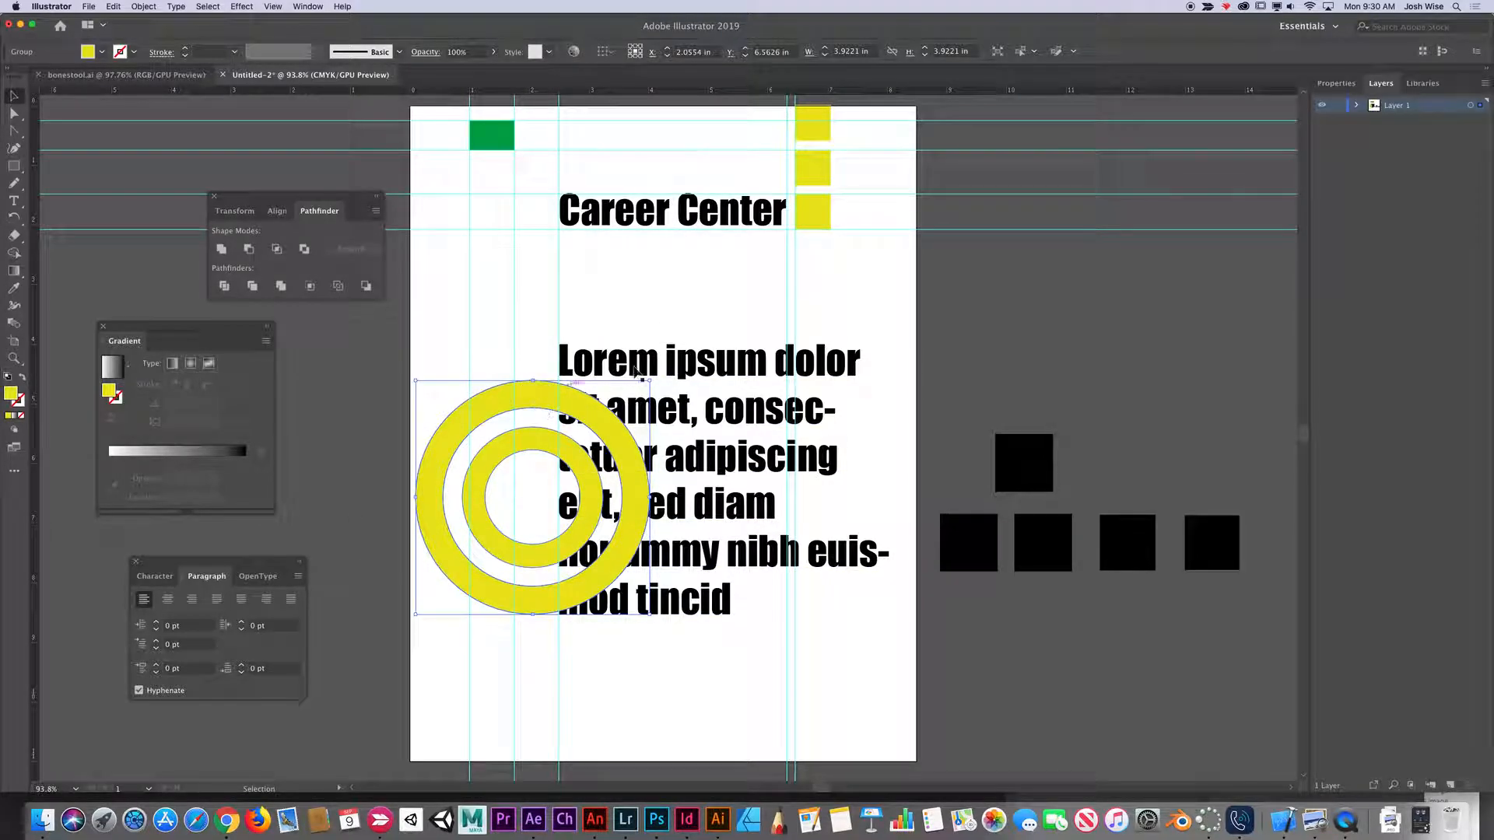
# For the rings and the text block together, set the text wrap offset to 20 pt with Invert Wrap off
pyautogui.keyDown('shift'); pyautogui.click(719, 372); pyautogui.keyUp('shift')
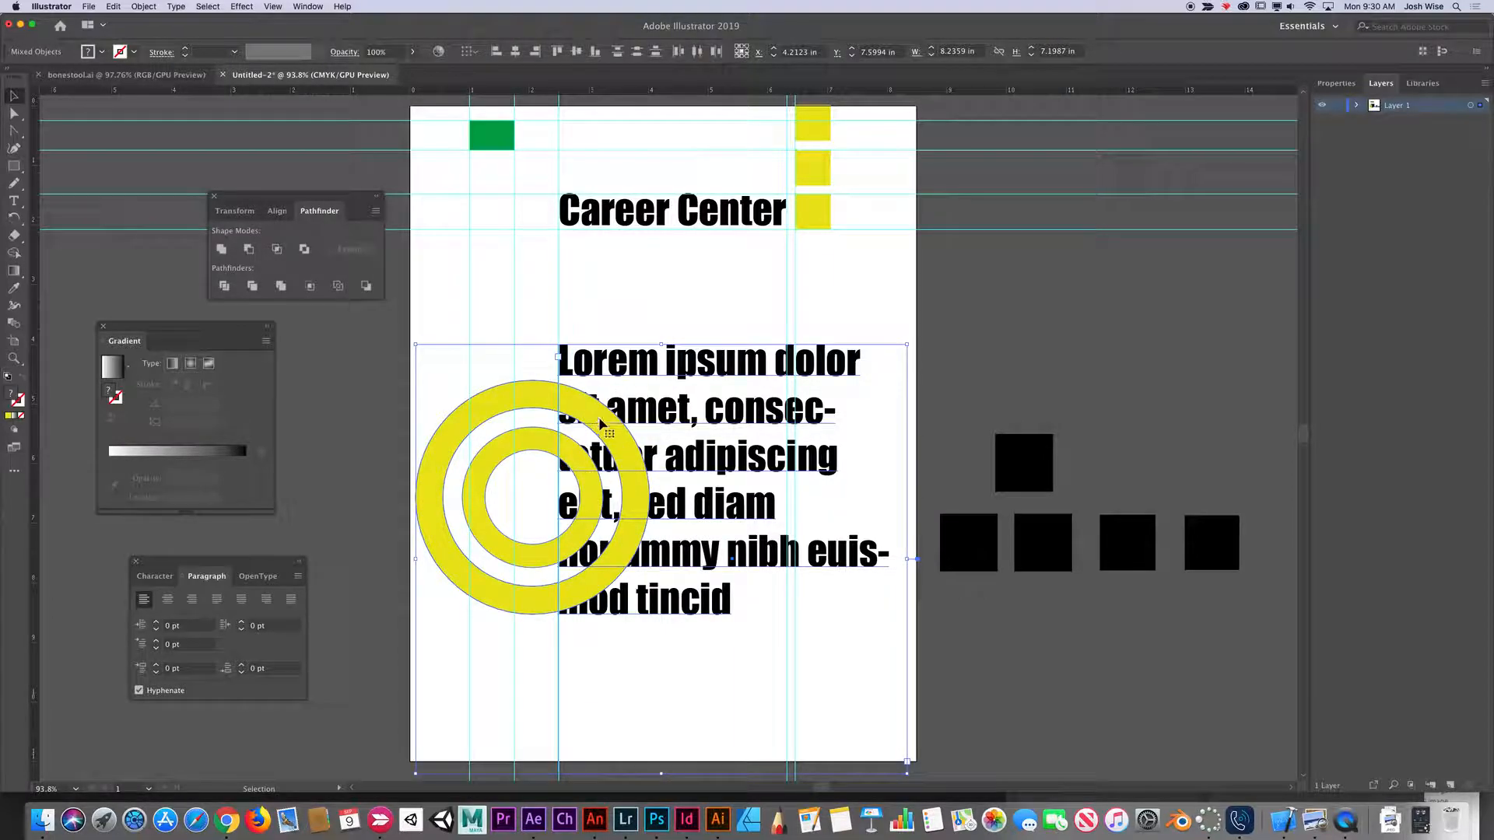
pyautogui.click(145, 7)
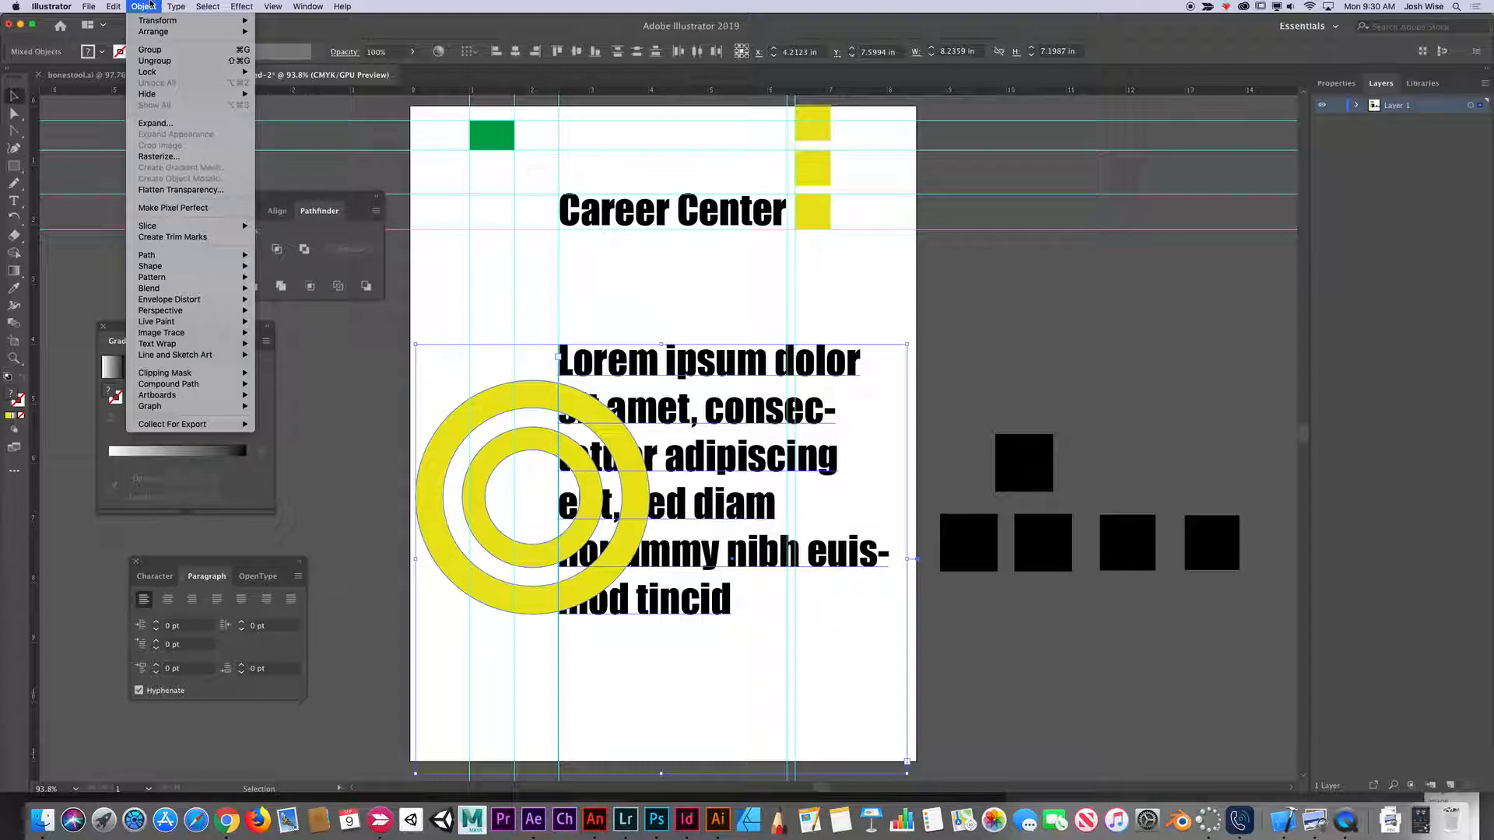
pyautogui.moveTo(174, 348)
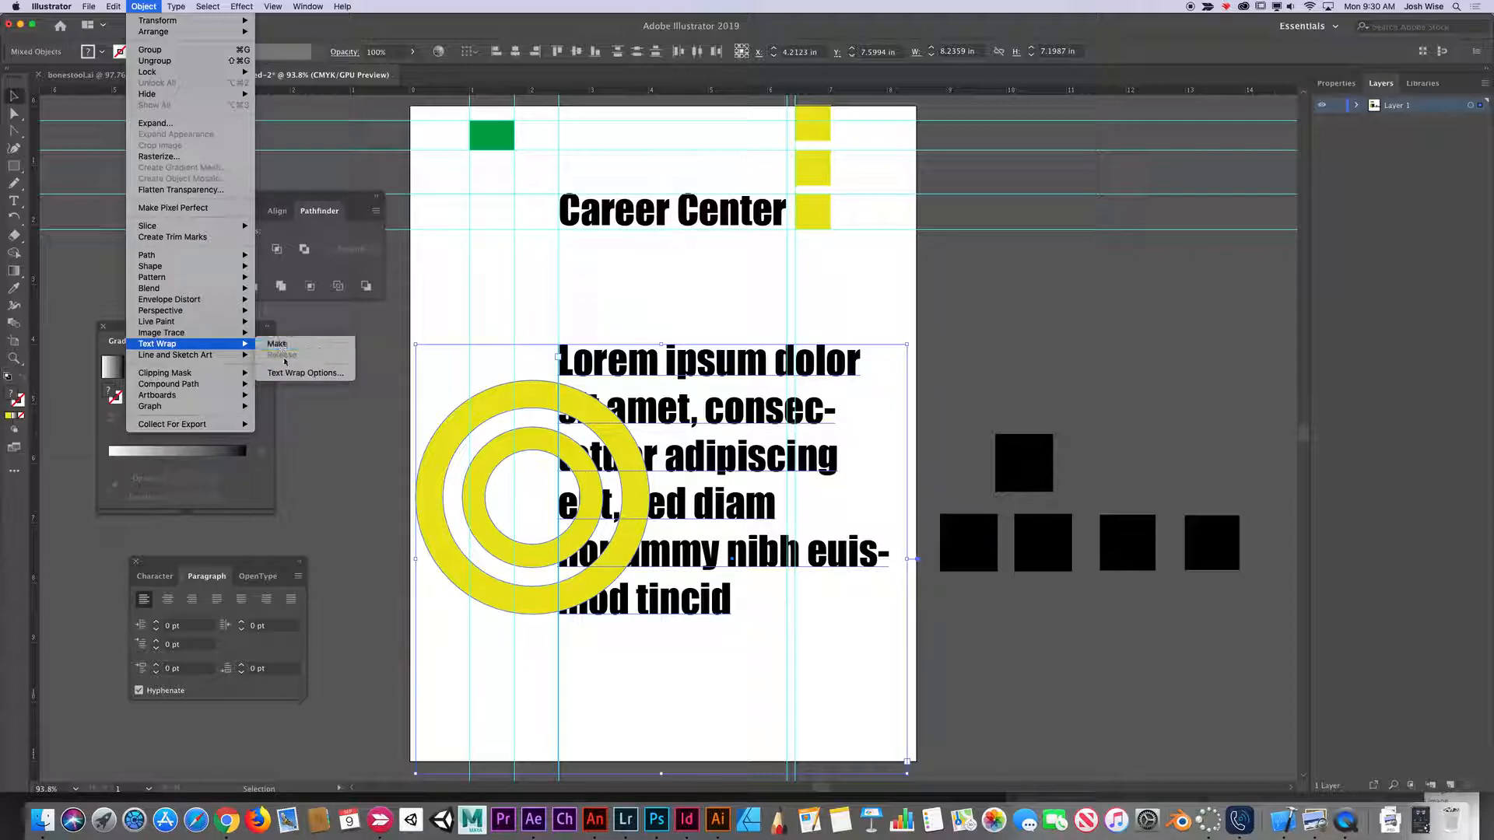
pyautogui.click(290, 373)
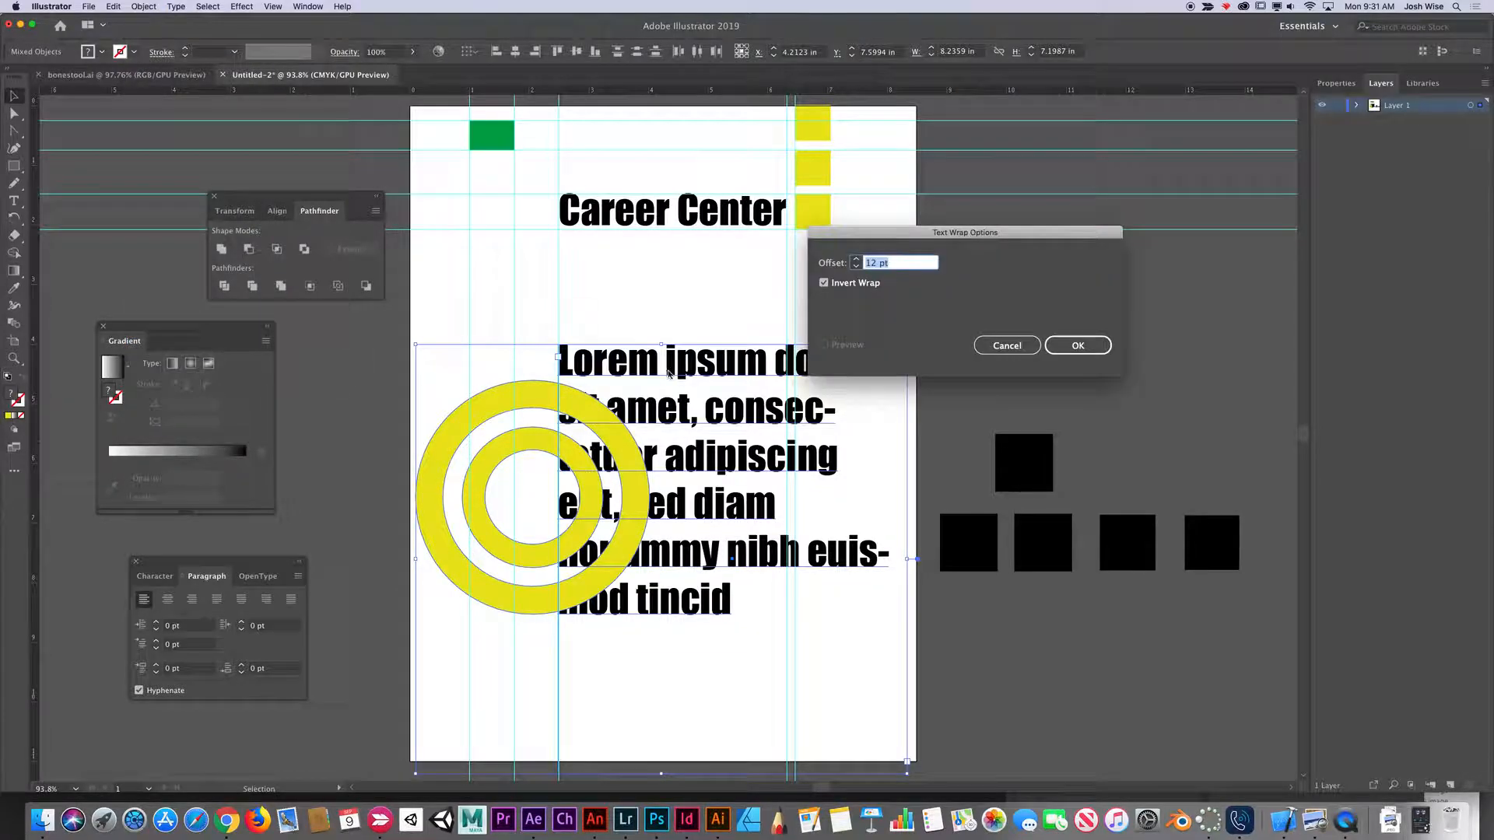
pyautogui.click(824, 284)
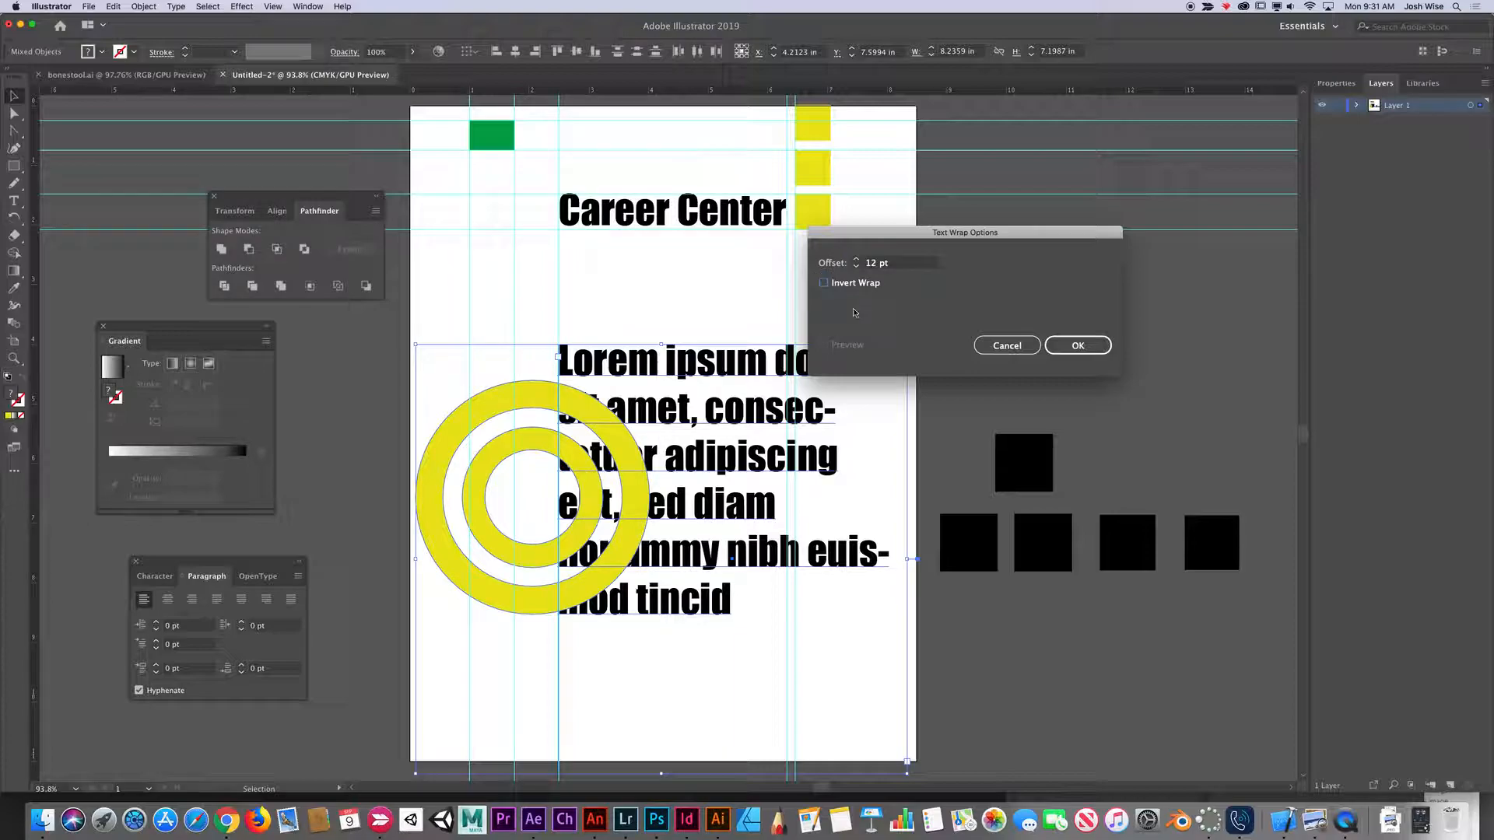
pyautogui.click(858, 262)
pyautogui.write('20 pt')
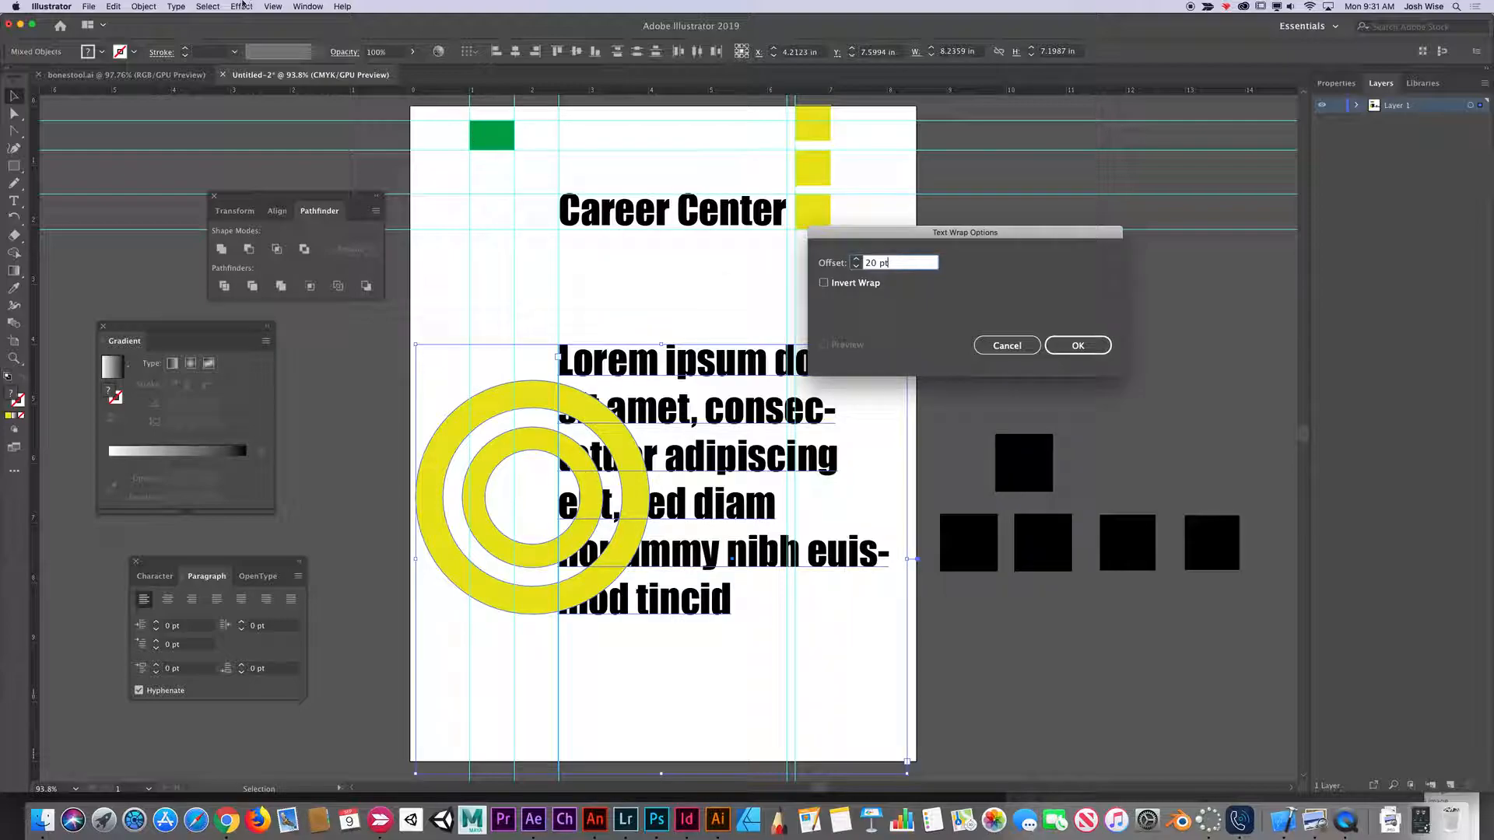
pyautogui.click(1106, 347)
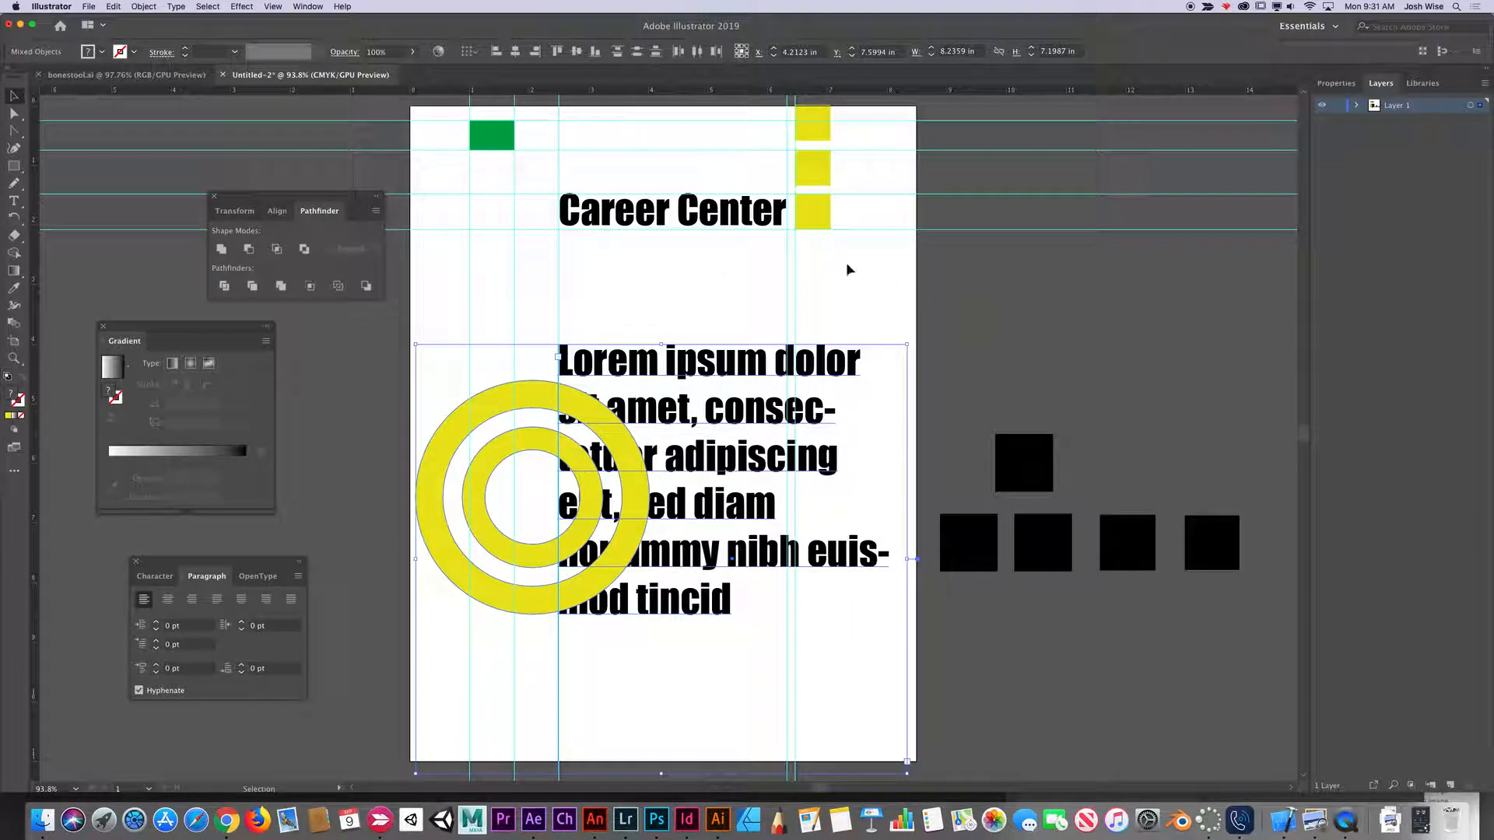
# Make a text wrap from the selected rings and text block, accepting that text wraps around all selected objects
pyautogui.click(144, 7)
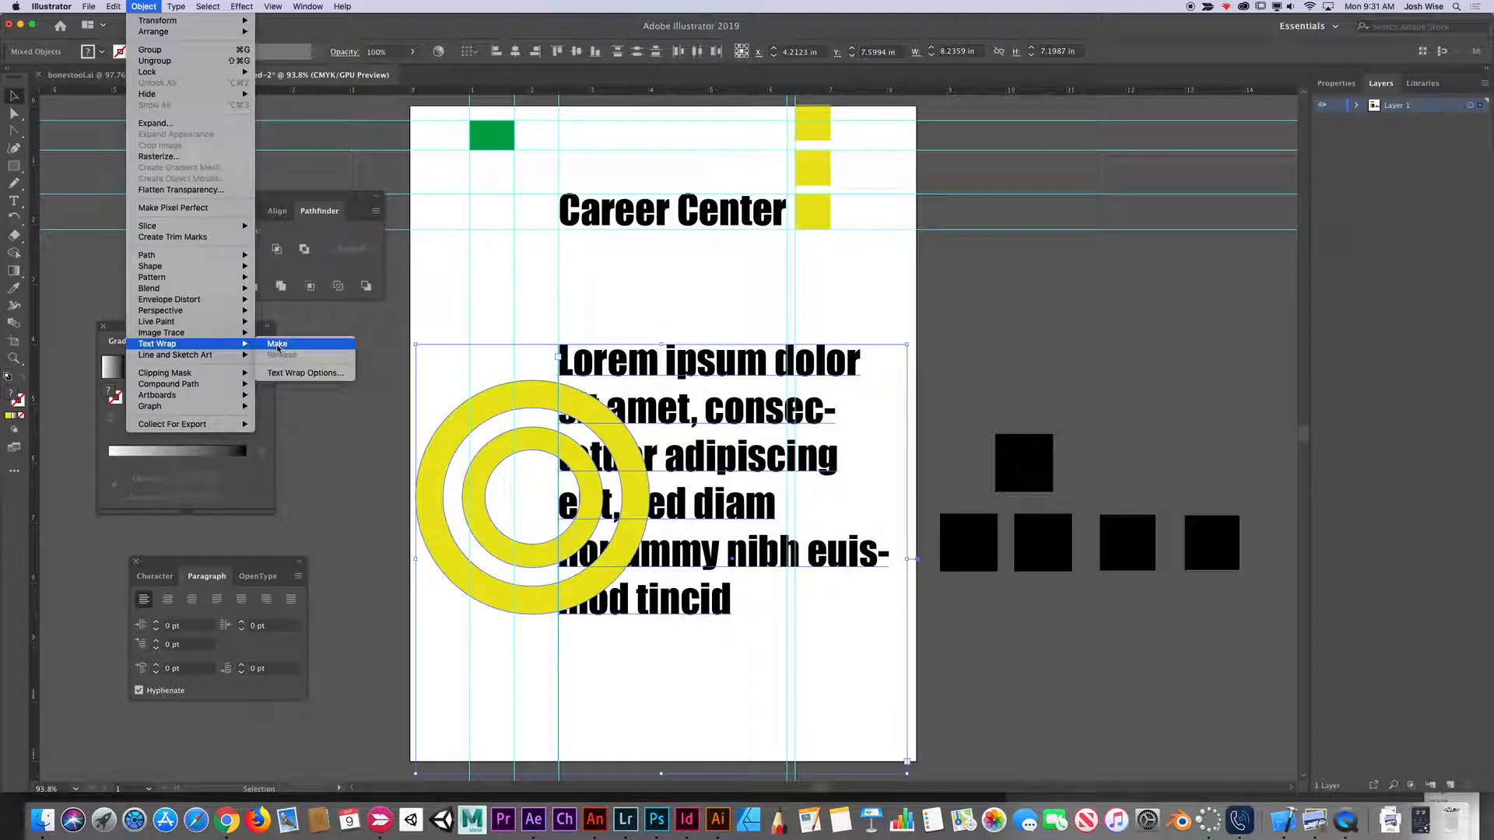
pyautogui.click(277, 344)
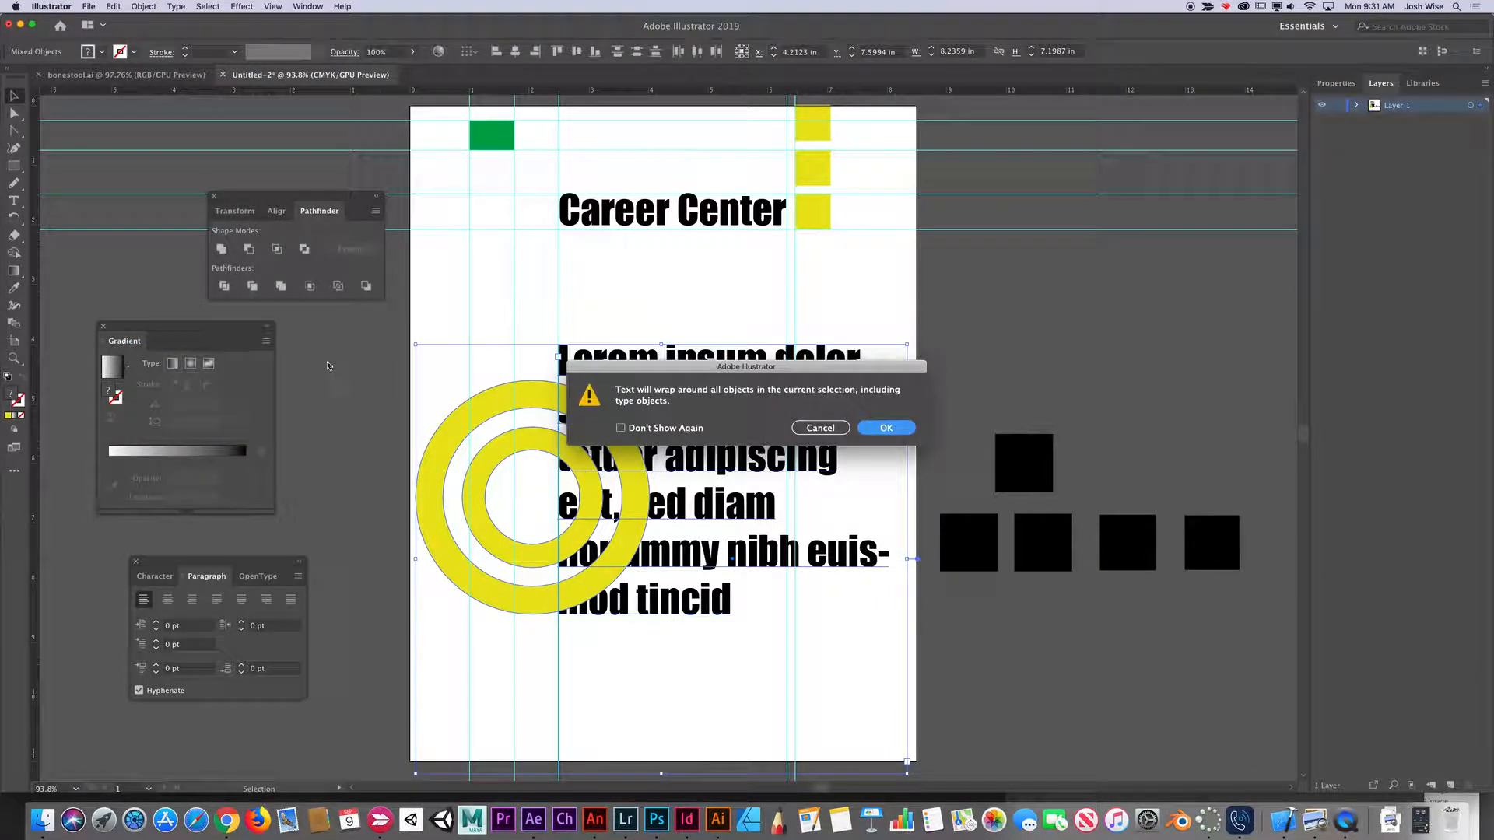
pyautogui.click(887, 428)
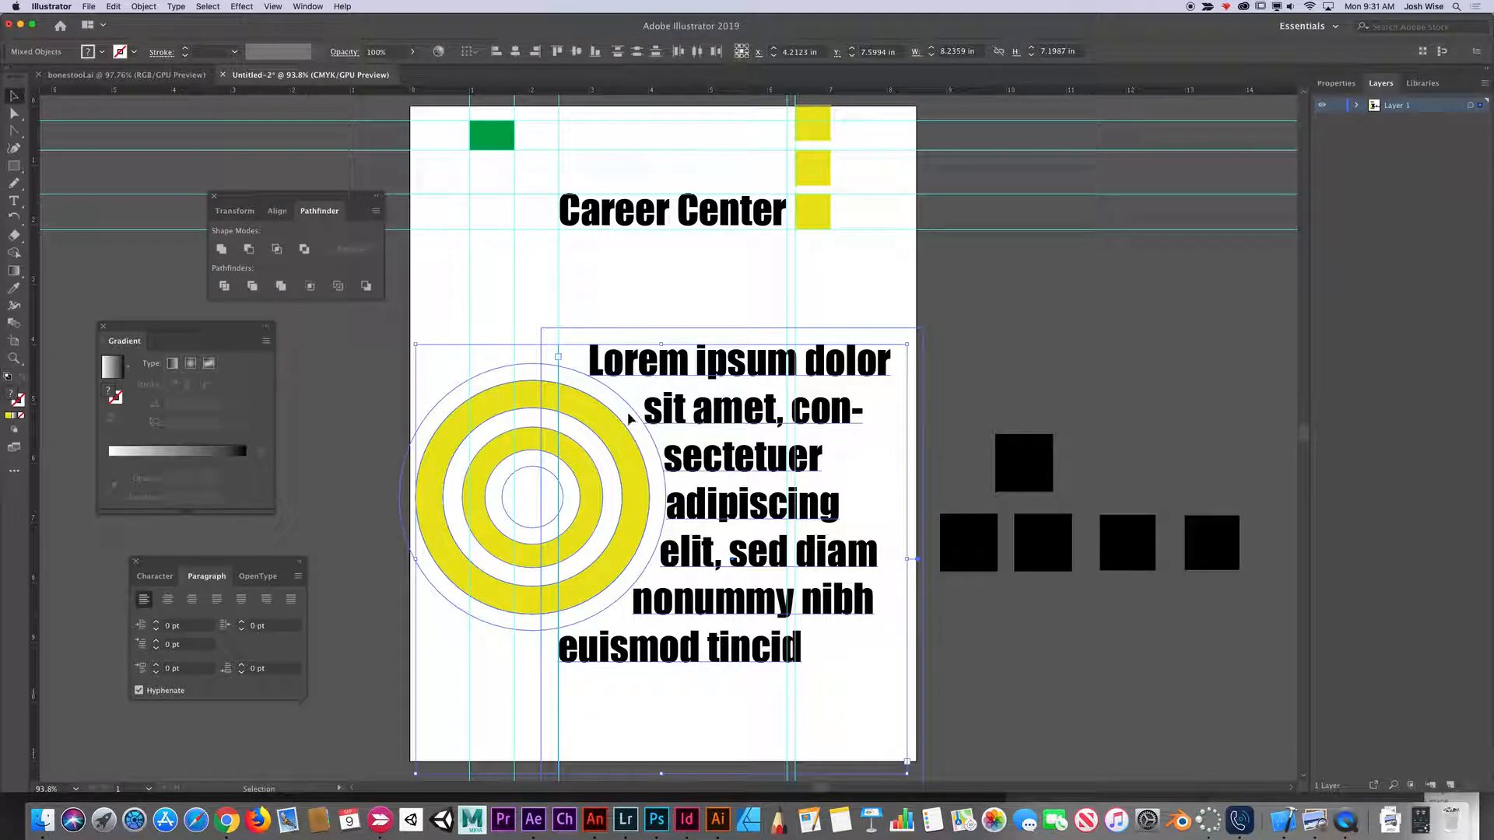
# Move the Lorem ipsum text block around the rings to try the wrap, leaving its text running along their right side
pyautogui.click(745, 310)
pyautogui.moveTo(770, 366); pyautogui.dragTo(700, 364)
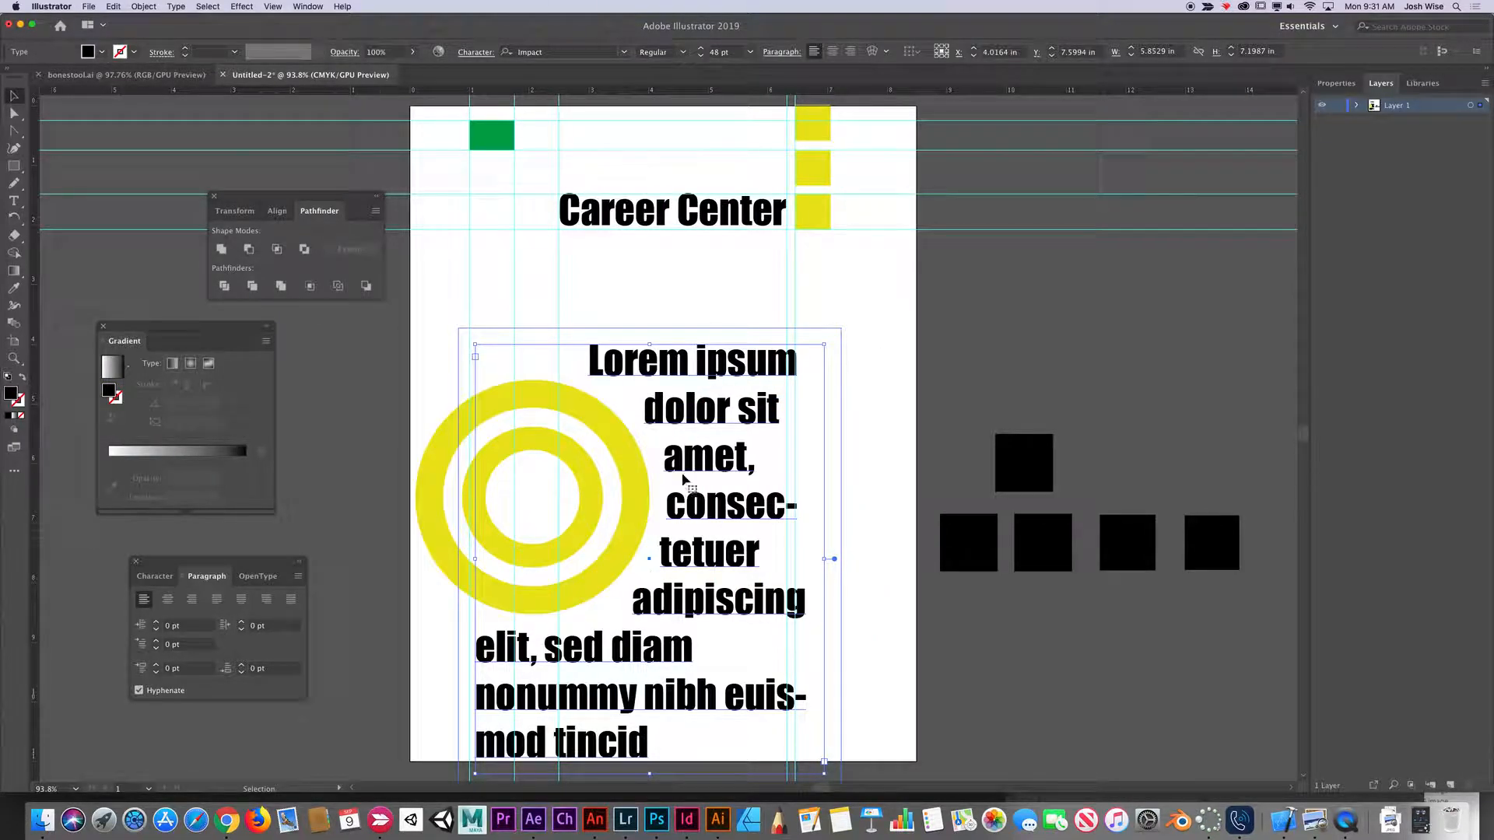
pyautogui.moveTo(722, 509); pyautogui.dragTo(746, 443)
pyautogui.moveTo(632, 315); pyautogui.dragTo(640, 444)
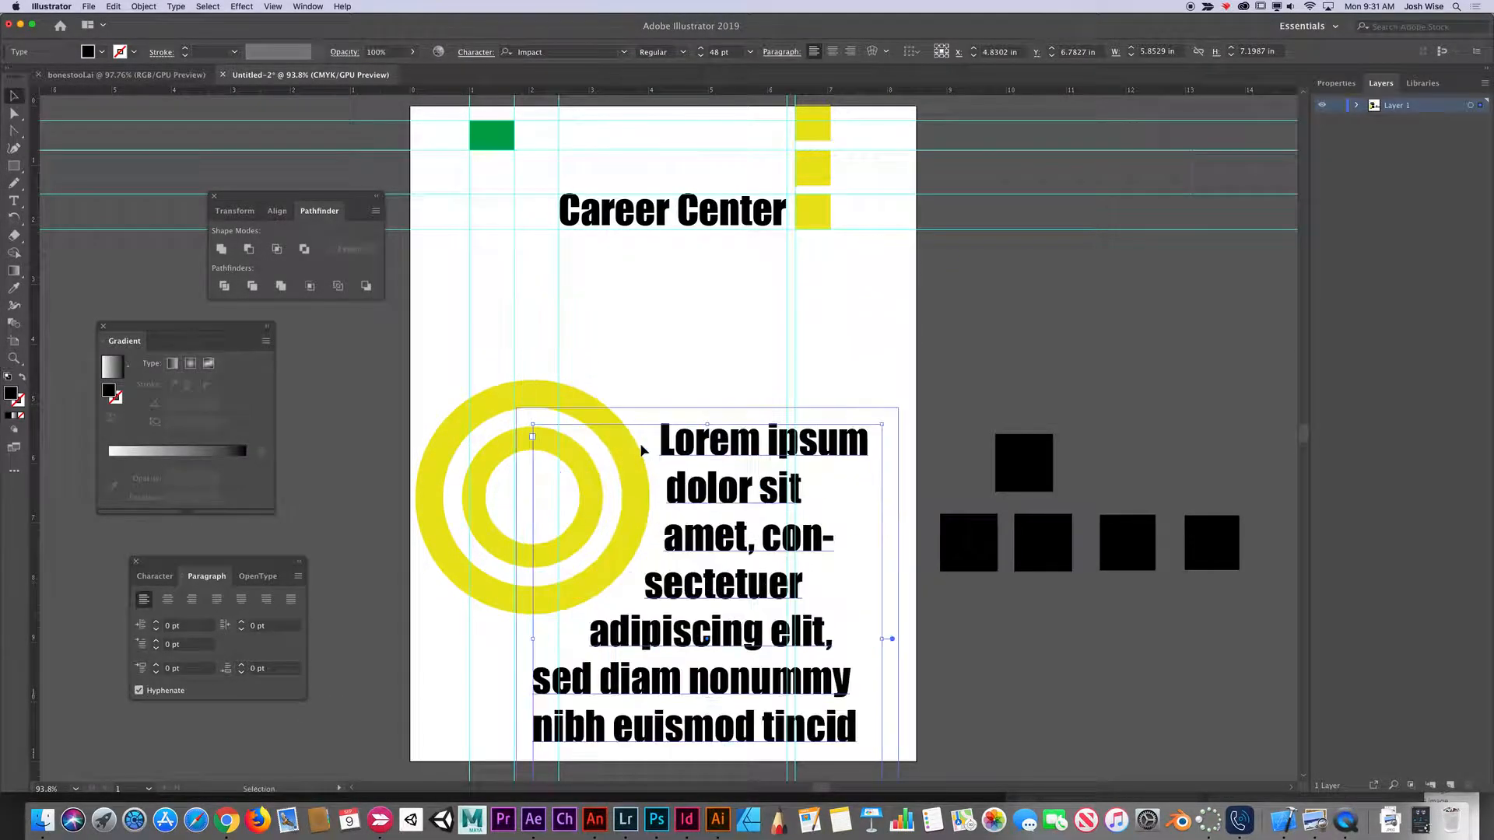
pyautogui.moveTo(722, 467); pyautogui.dragTo(584, 486)
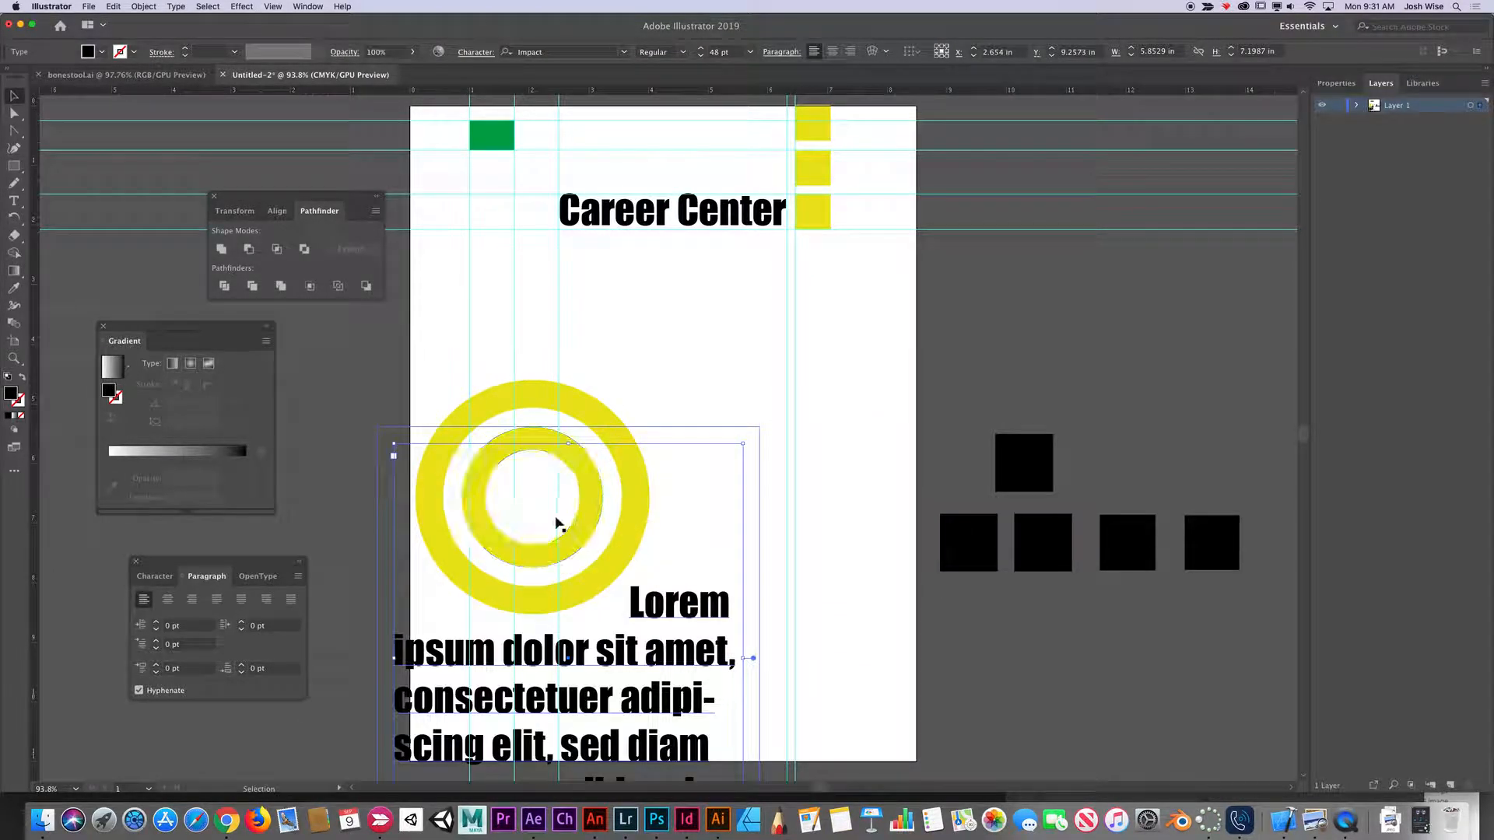
pyautogui.moveTo(634, 667); pyautogui.dragTo(642, 539)
pyautogui.moveTo(663, 413); pyautogui.dragTo(784, 451)
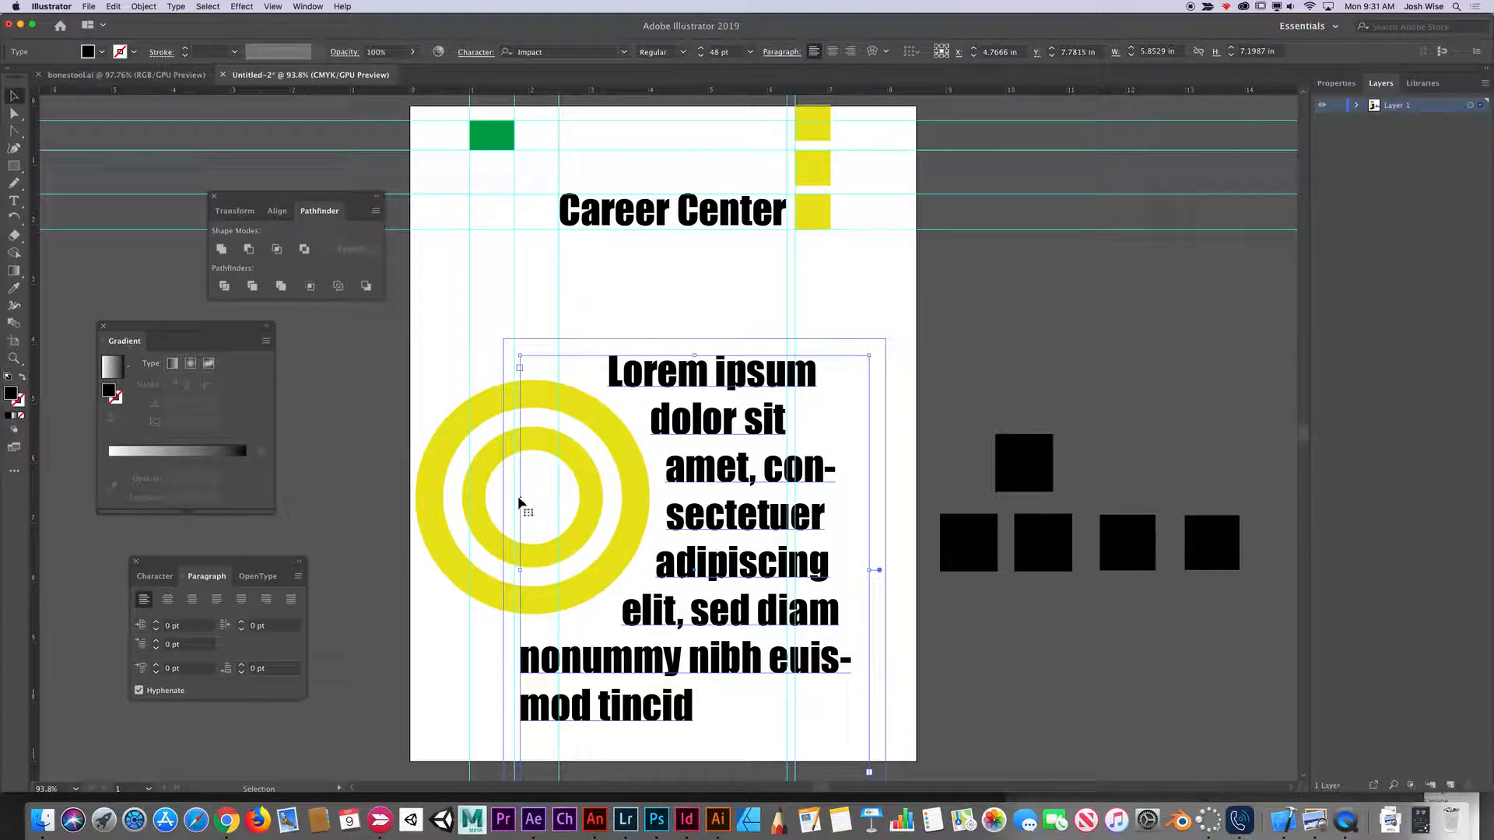
pyautogui.click(539, 514)
pyautogui.click(582, 517)
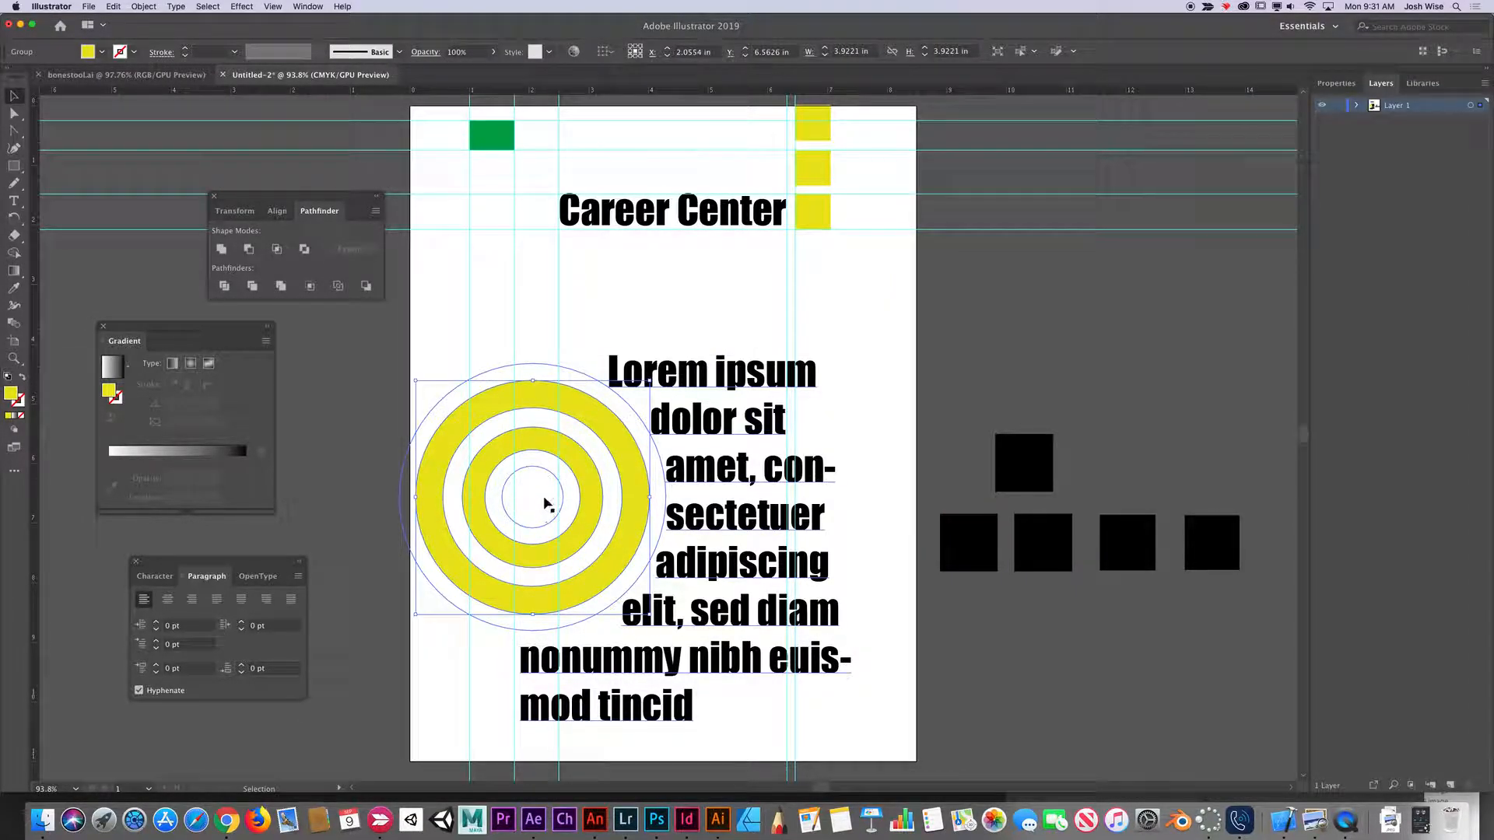
pyautogui.moveTo(740, 381); pyautogui.dragTo(619, 367)
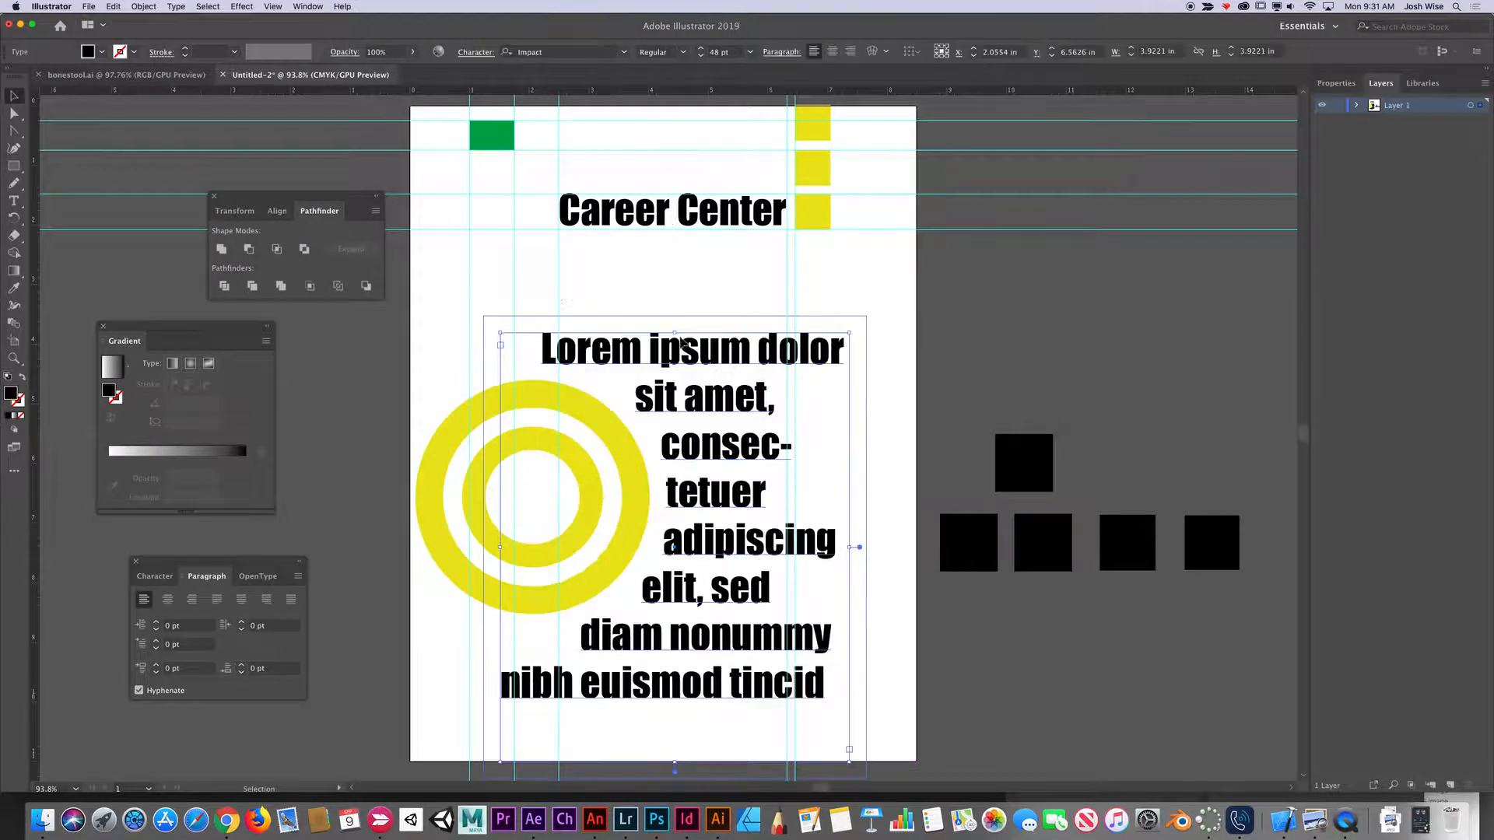
# Turn on Invert Wrap in the text block's text wrap options, keeping the 20 pt offset
pyautogui.click(146, 6)
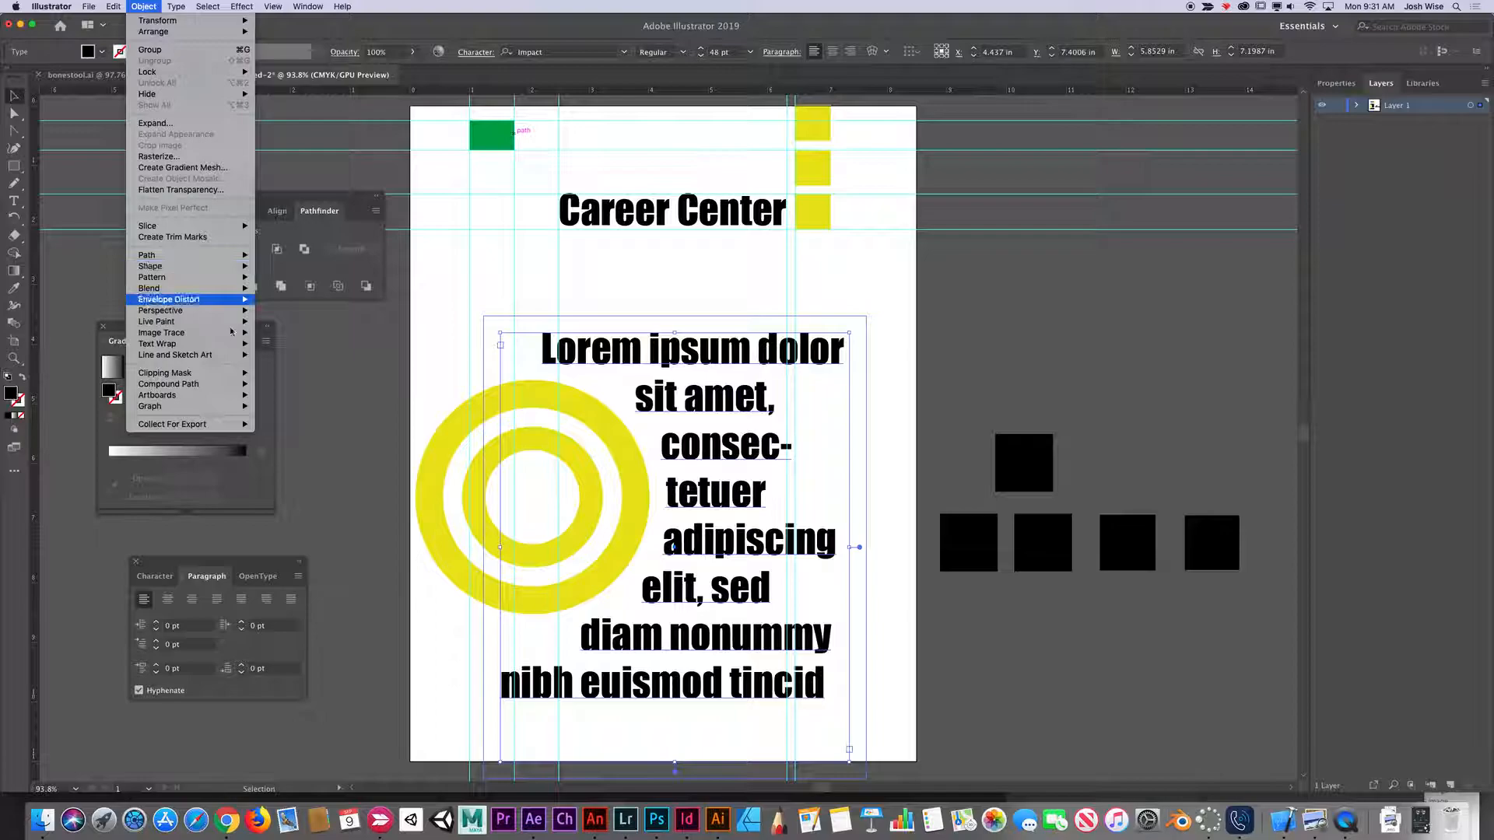
pyautogui.moveTo(234, 344)
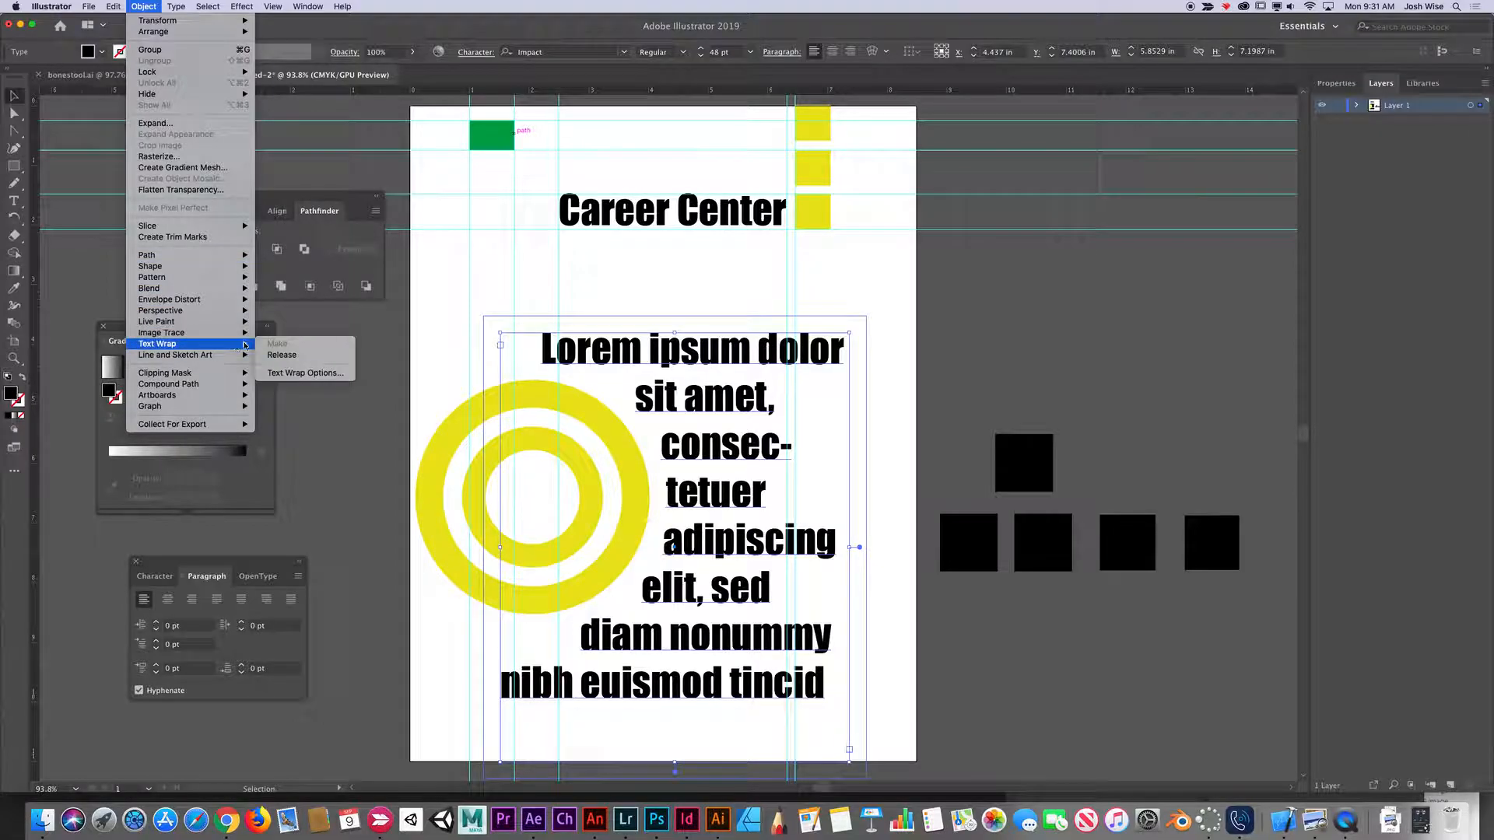
pyautogui.click(300, 373)
pyautogui.click(300, 373)
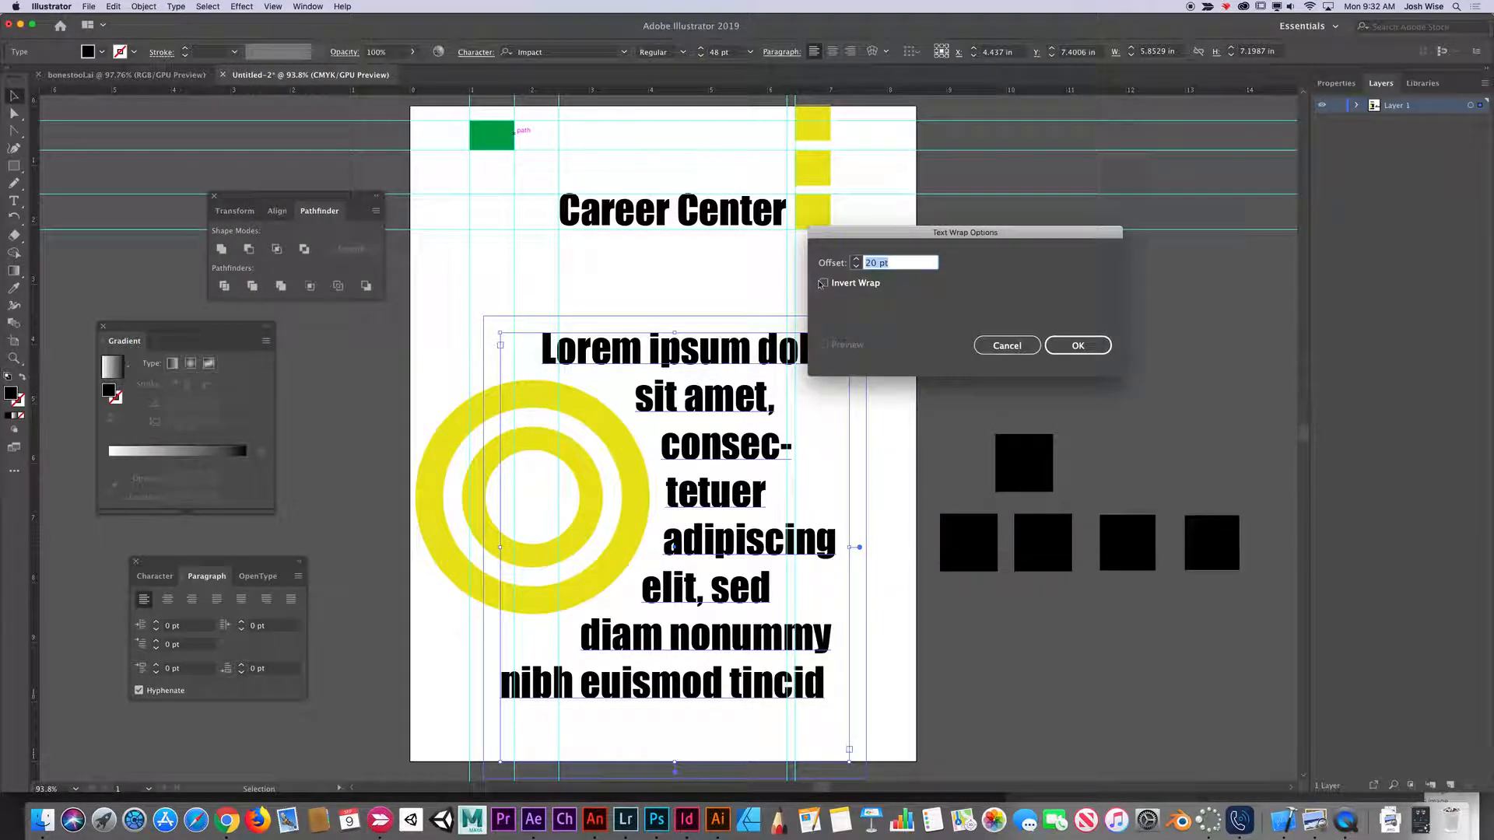
pyautogui.click(823, 283)
pyautogui.click(1077, 345)
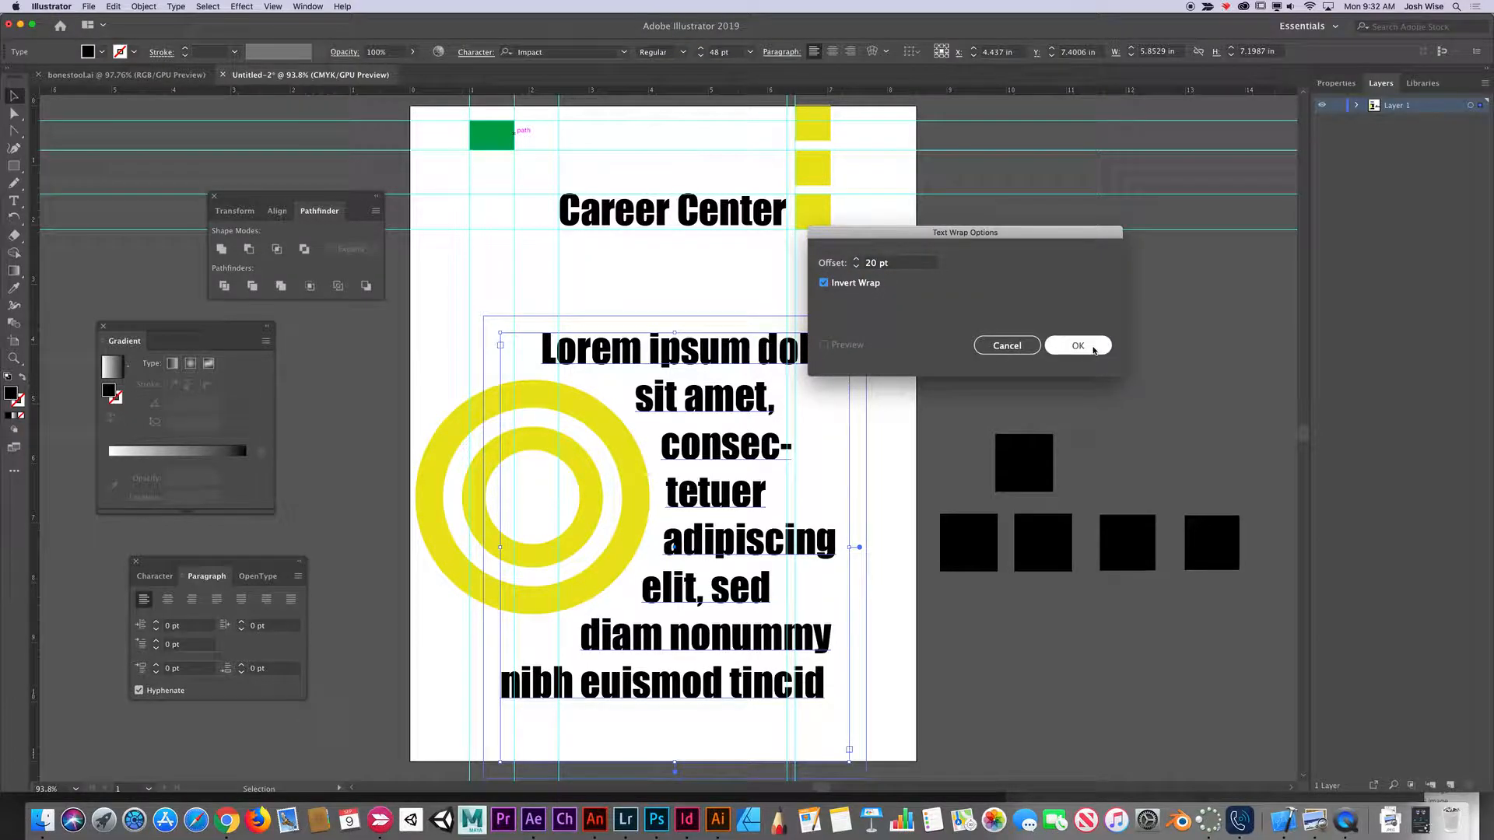
# Try the Lorem ipsum text block at different positions across and beside the rings, and undo the moves
pyautogui.moveTo(717, 549); pyautogui.dragTo(622, 527)
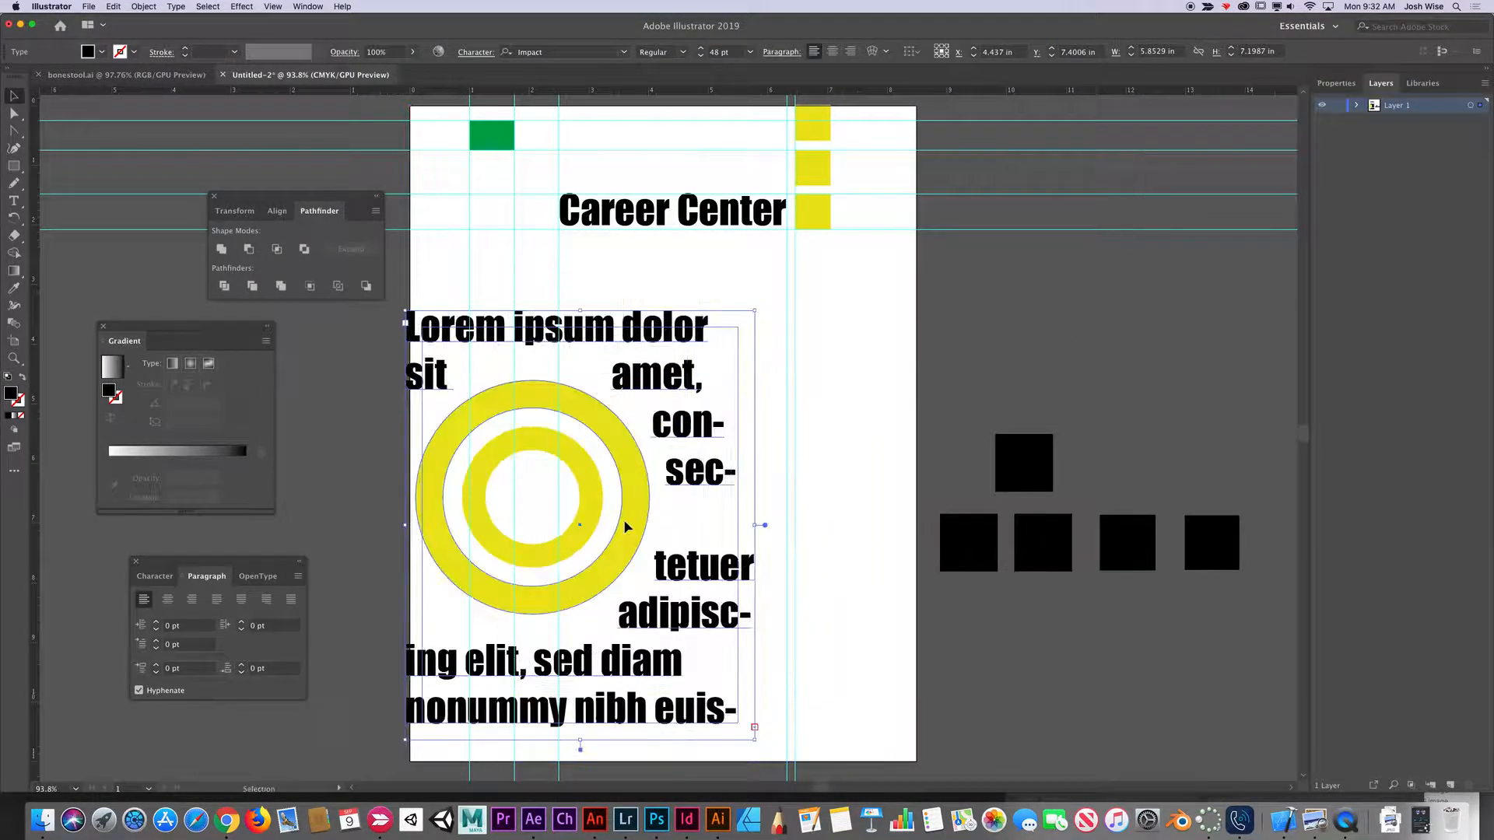
pyautogui.moveTo(686, 464); pyautogui.dragTo(818, 465)
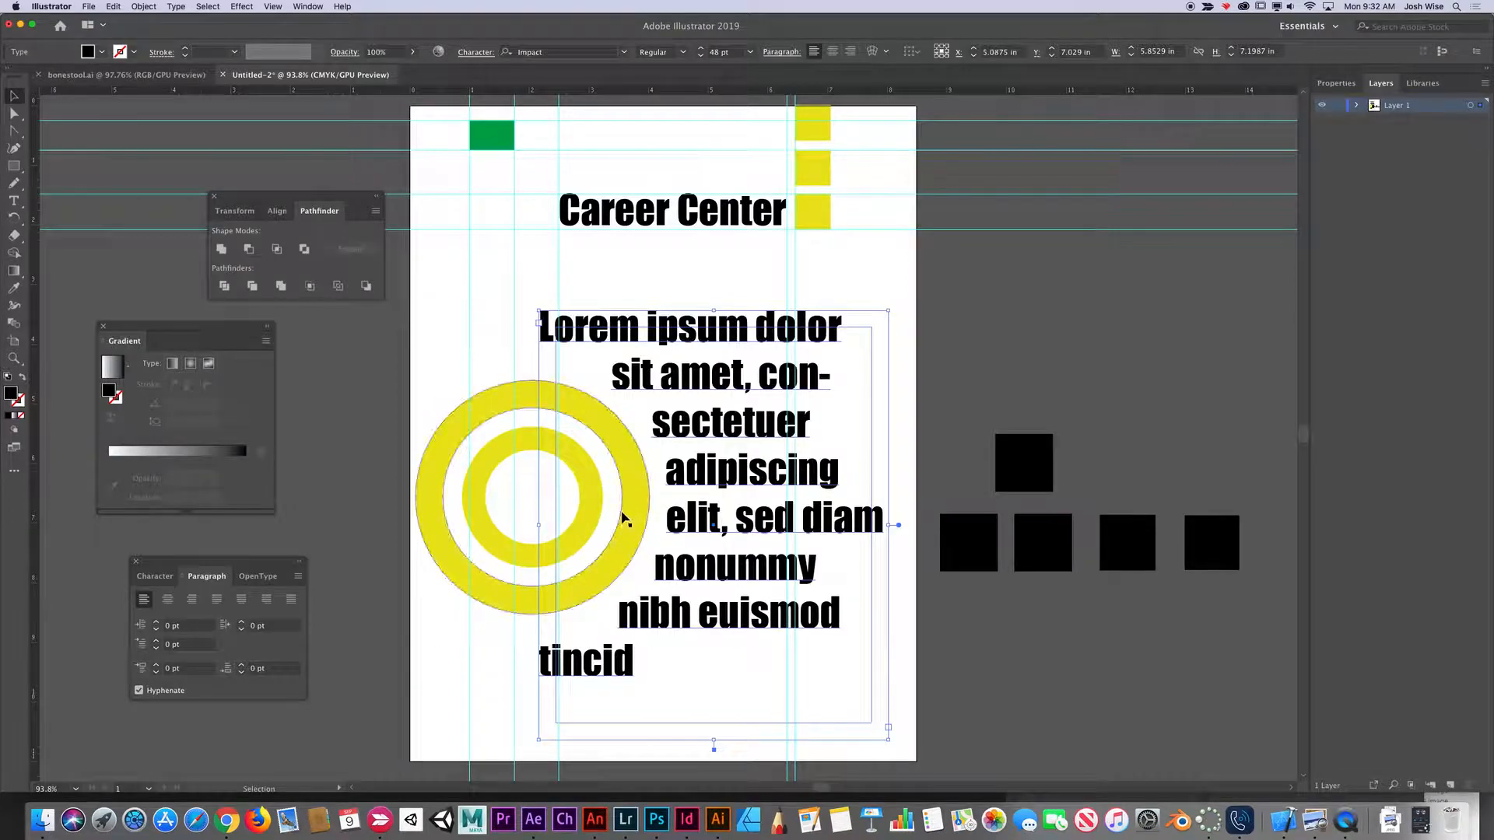
pyautogui.press('super+z')
pyautogui.press('super+z')
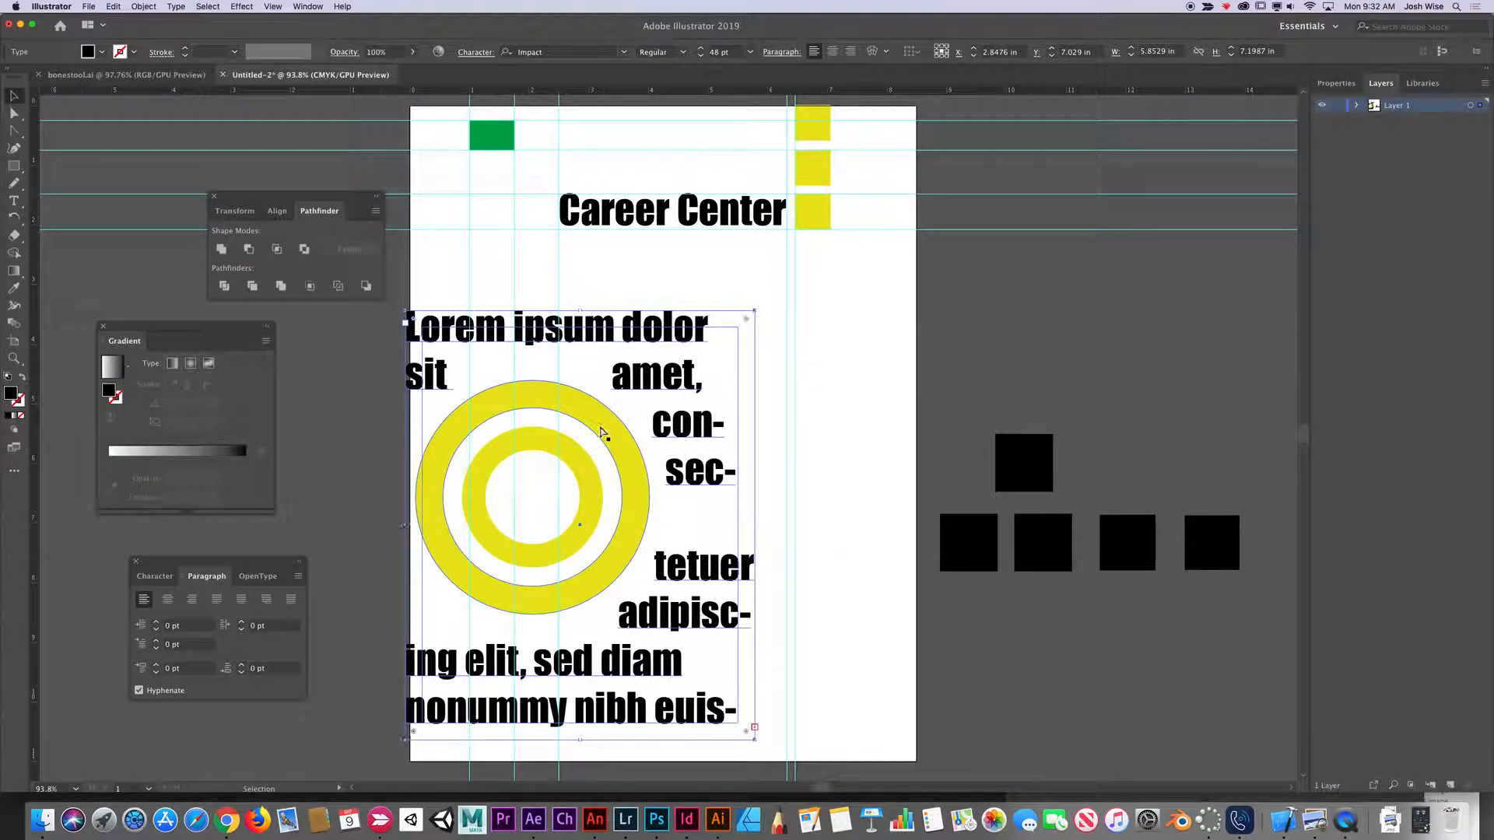
# For the rings and the text block together, turn on Invert Wrap with preview, keeping the 20 pt offset
pyautogui.press('v')
pyautogui.keyDown('shift'); pyautogui.click(554, 420); pyautogui.keyUp('shift')
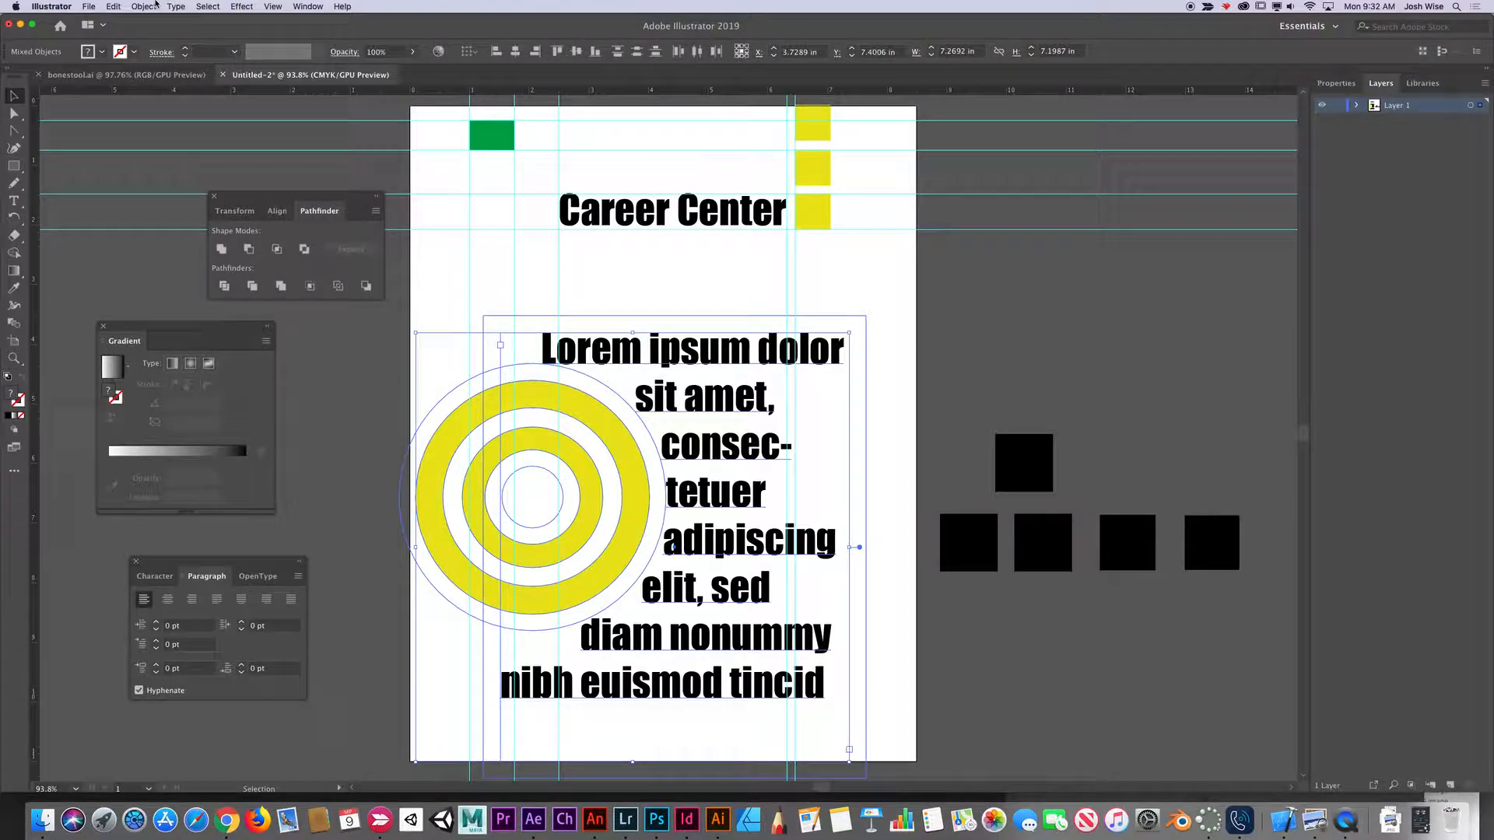
pyautogui.click(155, 7)
pyautogui.moveTo(242, 345)
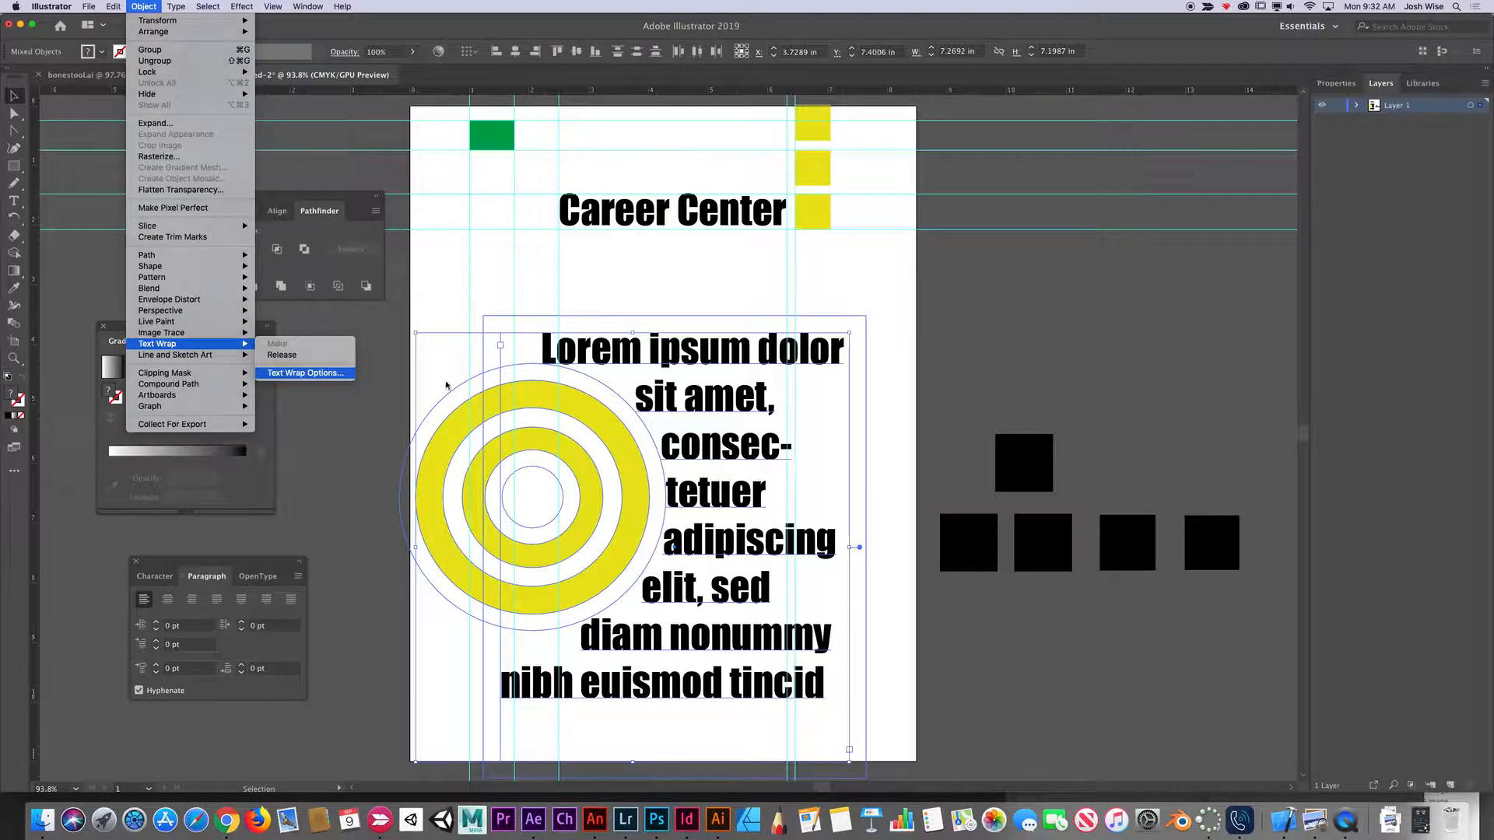
pyautogui.click(304, 373)
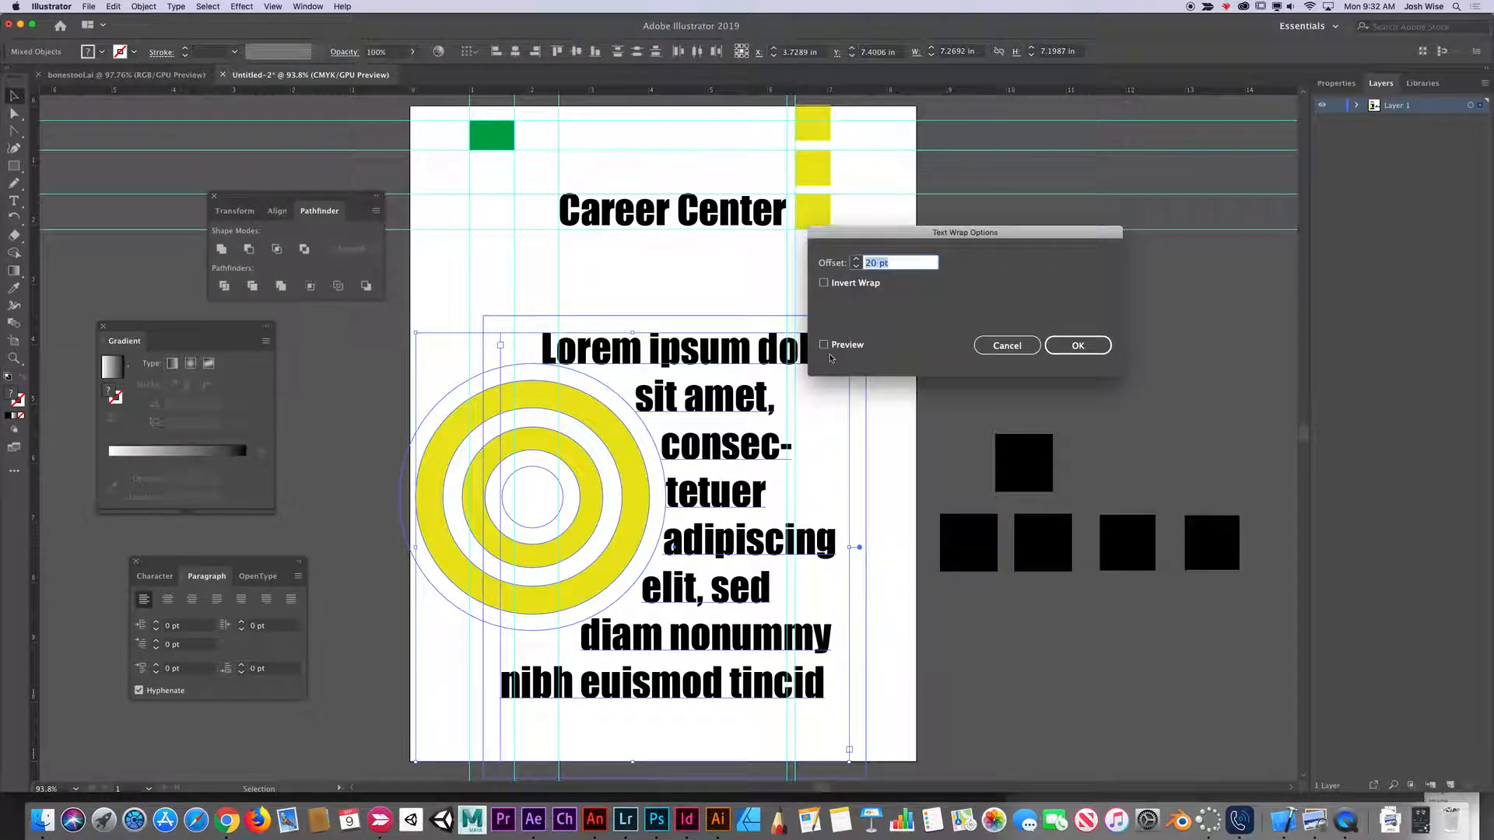
pyautogui.click(824, 284)
pyautogui.click(823, 346)
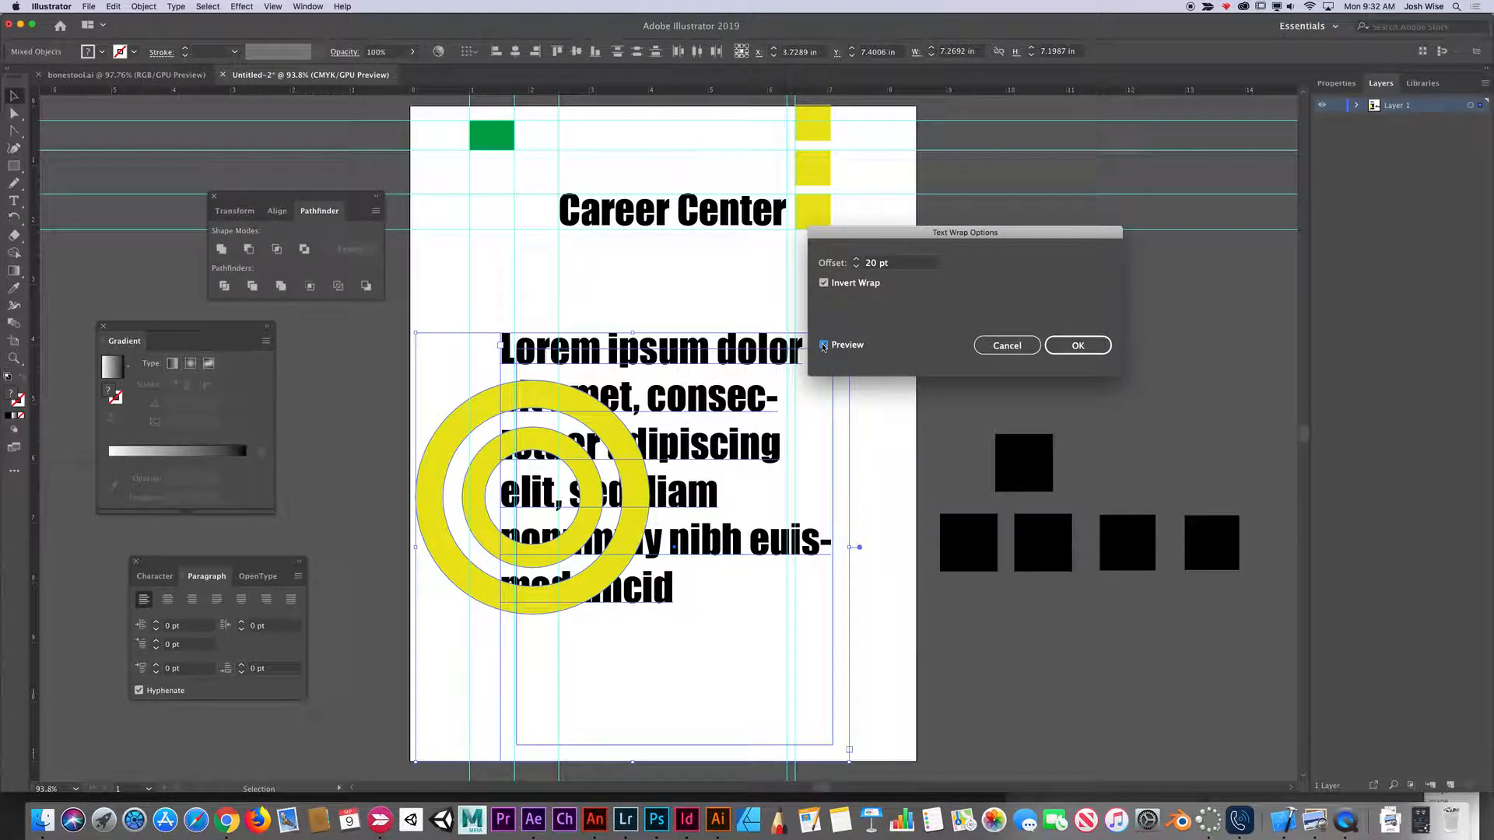
pyautogui.click(1063, 347)
# Move the Lorem ipsum text block left across the page and delete the yellow rings
pyautogui.moveTo(698, 357); pyautogui.dragTo(630, 399)
pyautogui.click(689, 292)
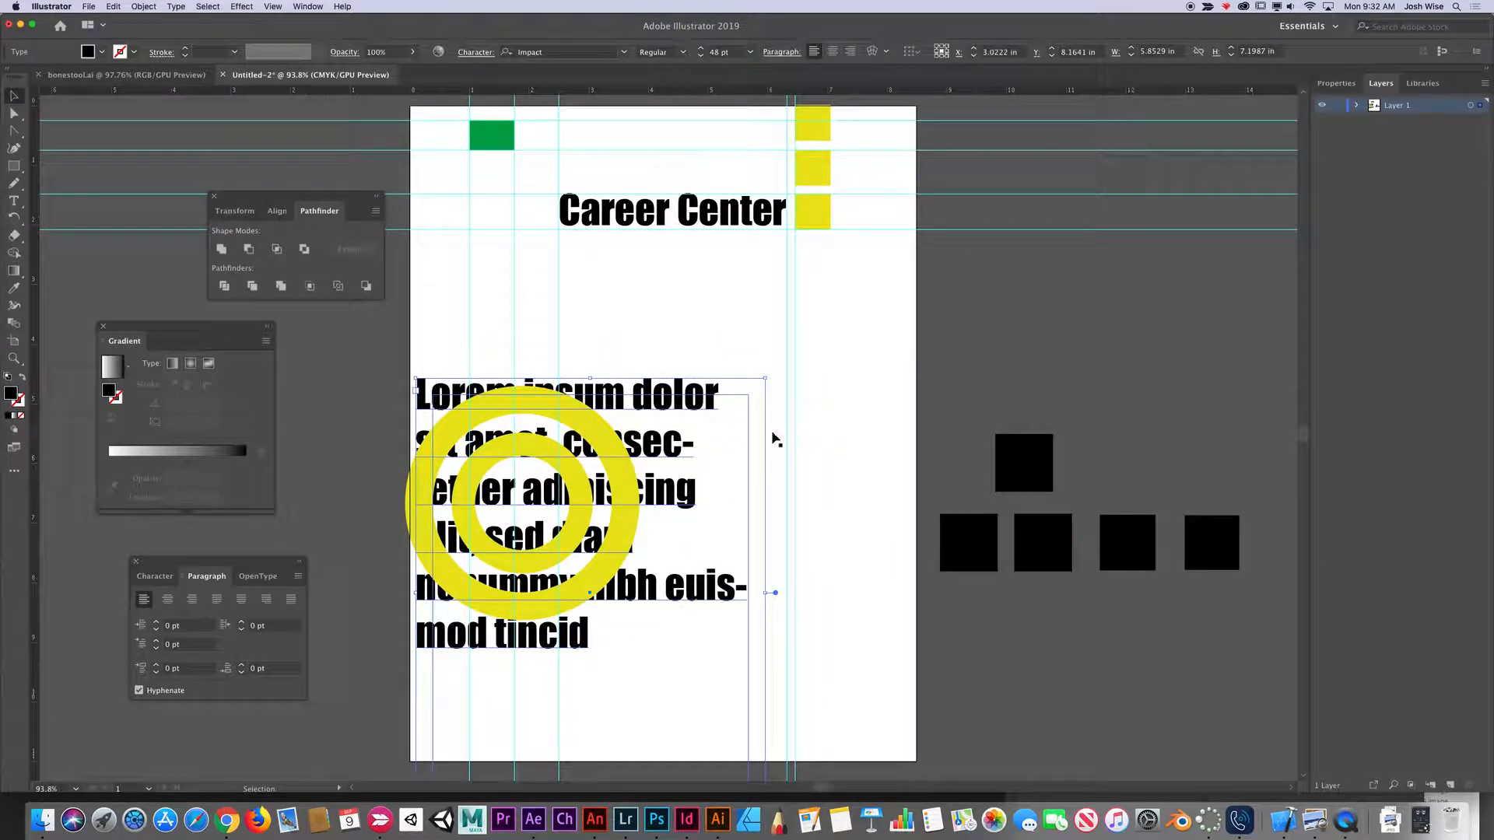
pyautogui.click(632, 486)
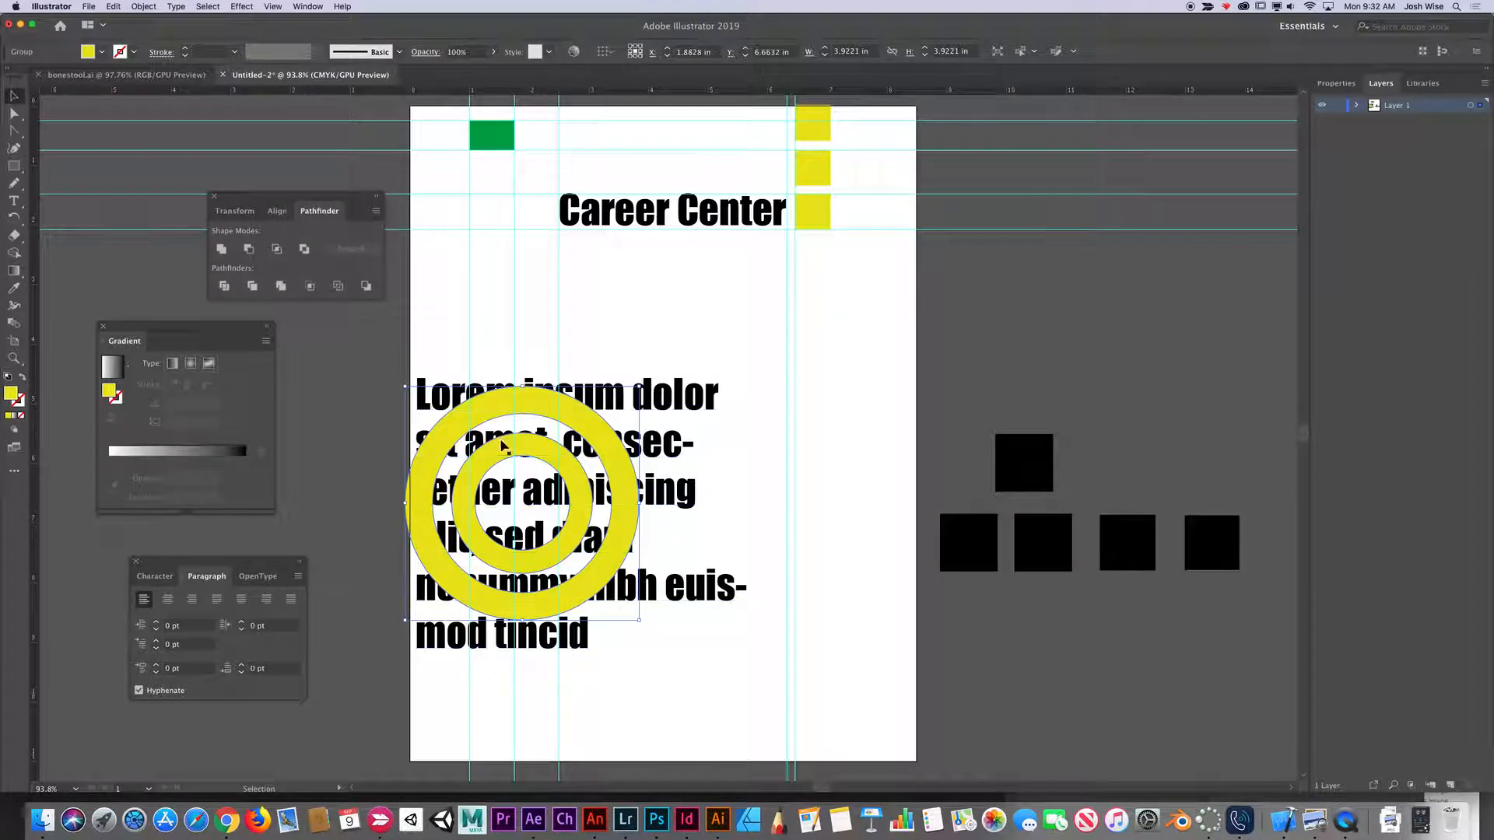
pyautogui.press('Delete')
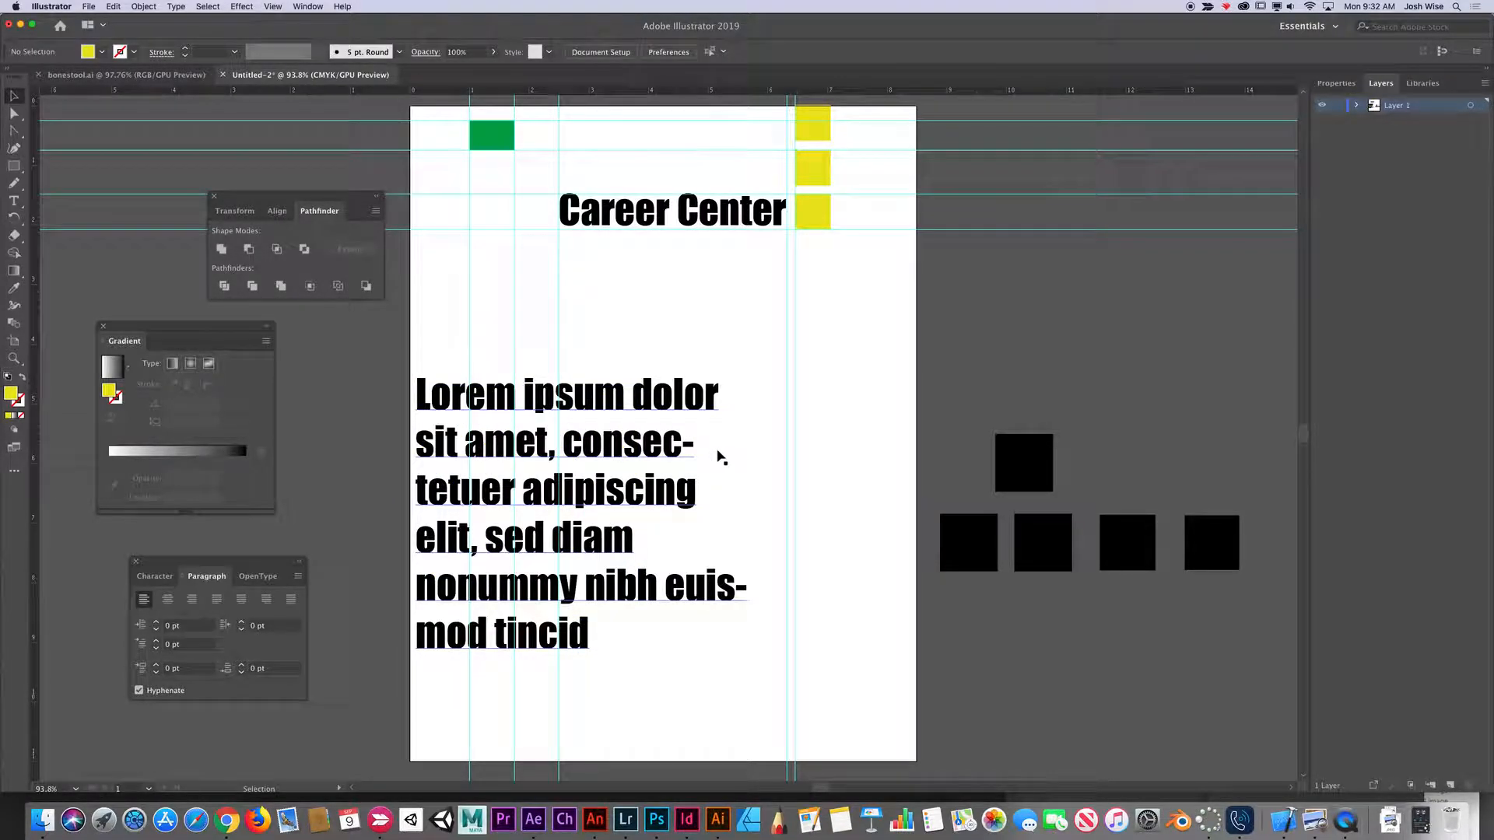
# Release the text wrap from the Lorem ipsum text block
pyautogui.click(505, 401)
pyautogui.click(144, 7)
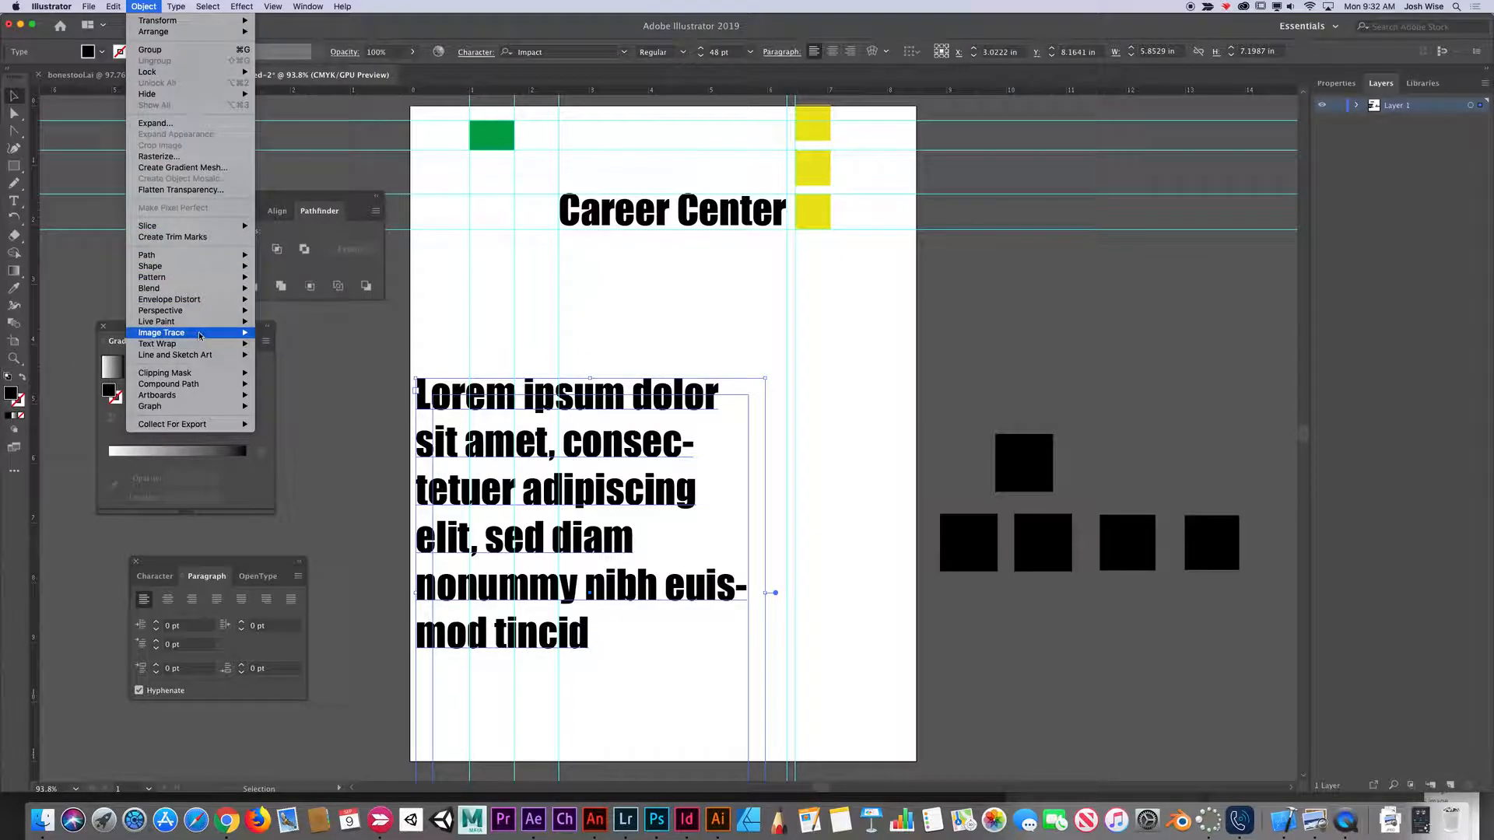
pyautogui.moveTo(202, 345)
pyautogui.click(281, 355)
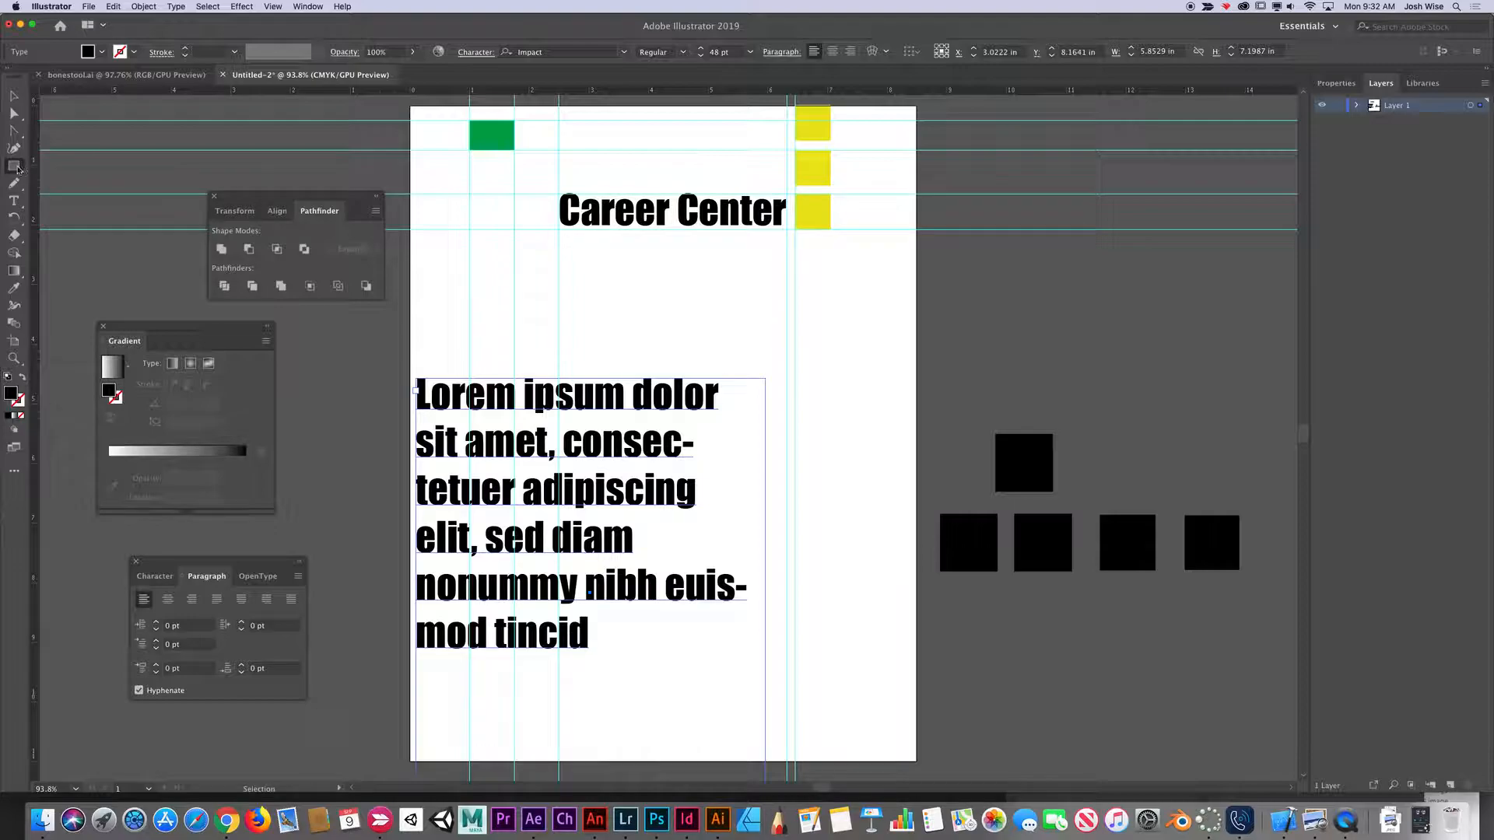
# Draw a circle about 6.33 in across beneath Career Center and swap its fill and stroke to leave only a black outline
pyautogui.moveTo(14, 166); pyautogui.dragTo(50, 198)
pyautogui.moveTo(763, 536); pyautogui.dragTo(925, 662)
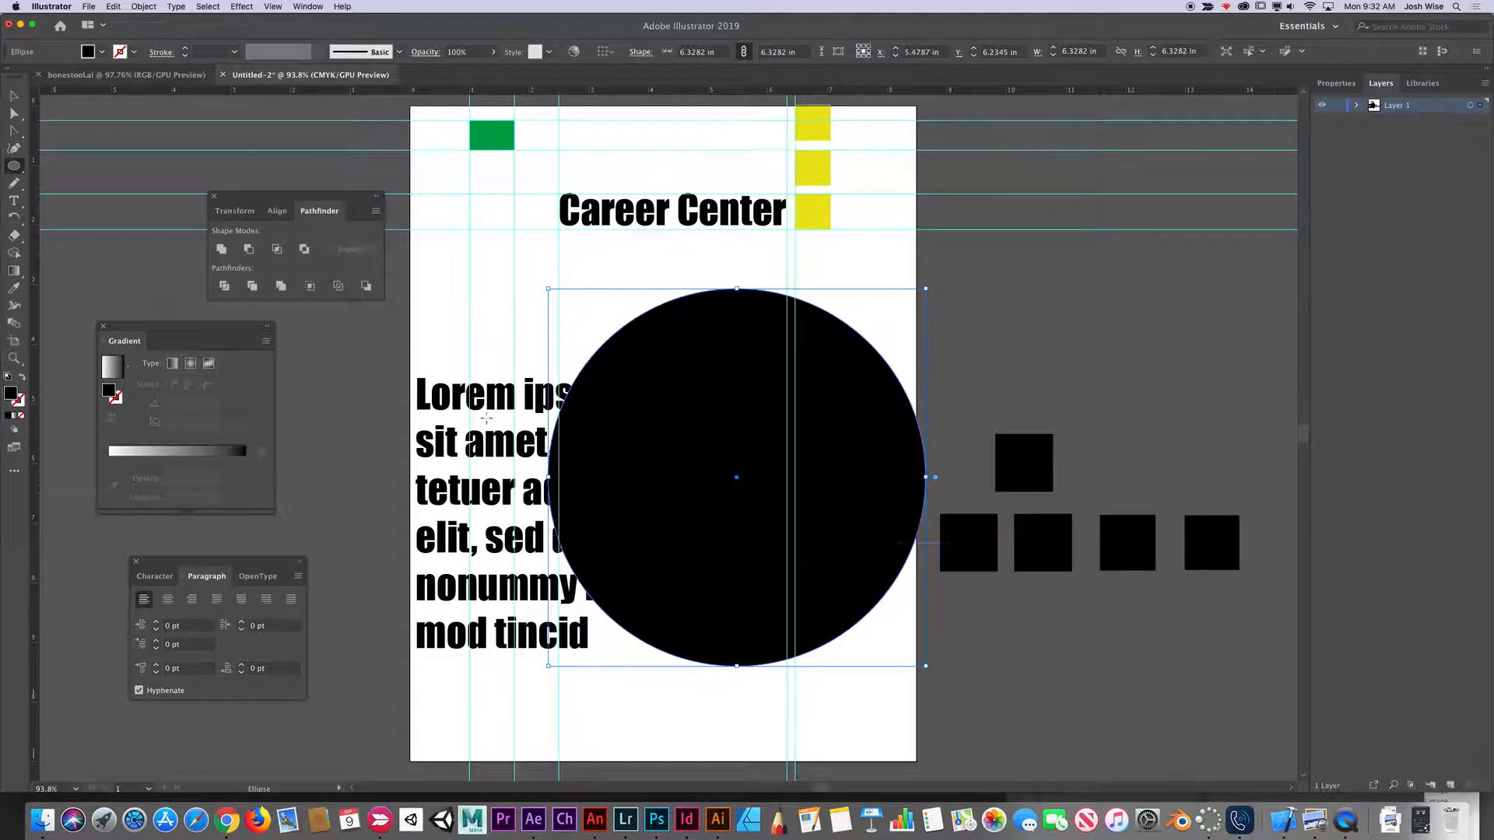
pyautogui.click(21, 378)
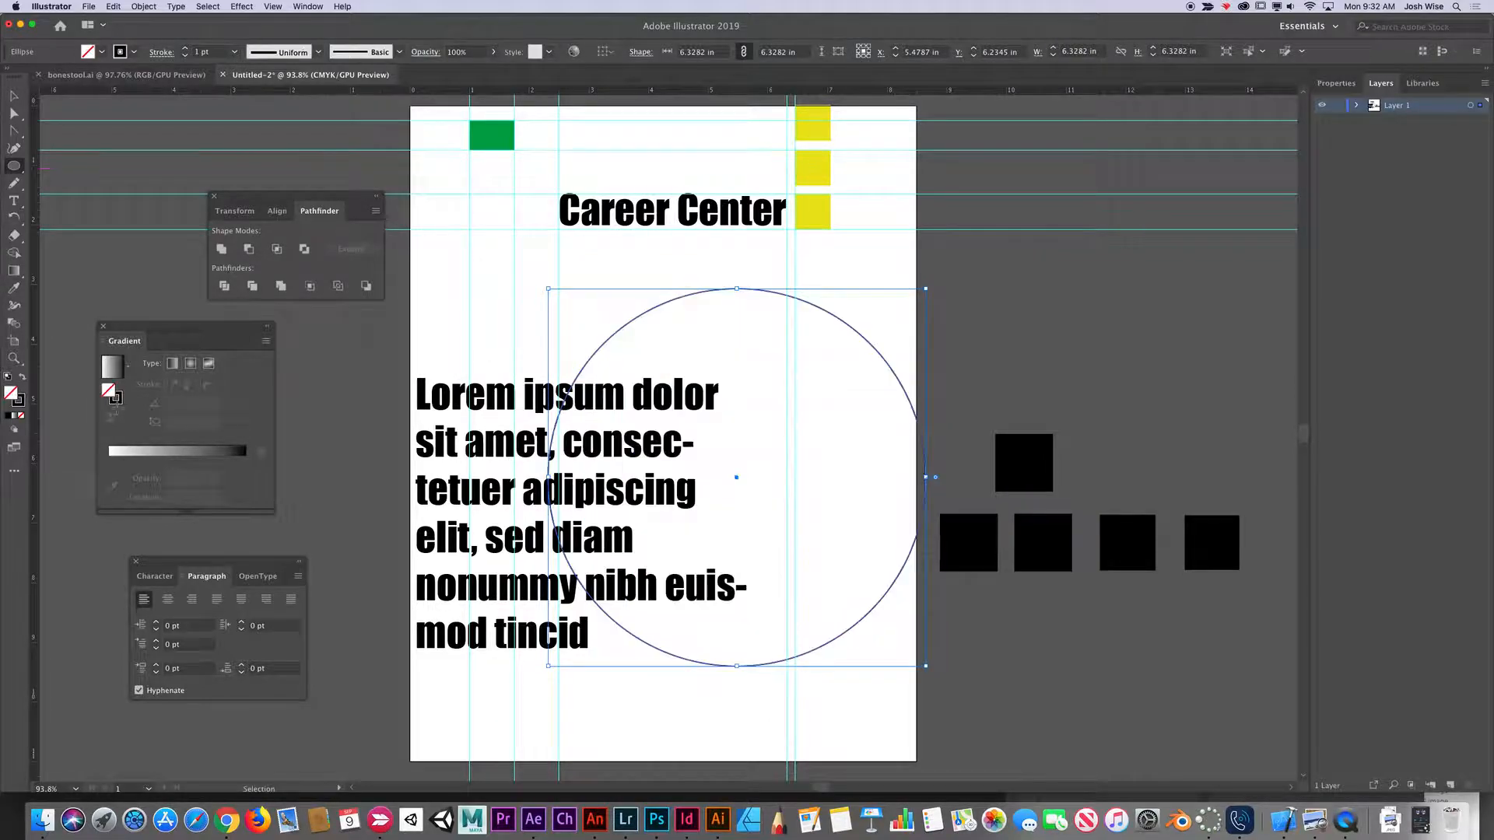
# Move the Lorem ipsum text block inside the outlined circle
pyautogui.click(10, 92)
pyautogui.click(449, 404)
pyautogui.moveTo(449, 404); pyautogui.dragTo(628, 367)
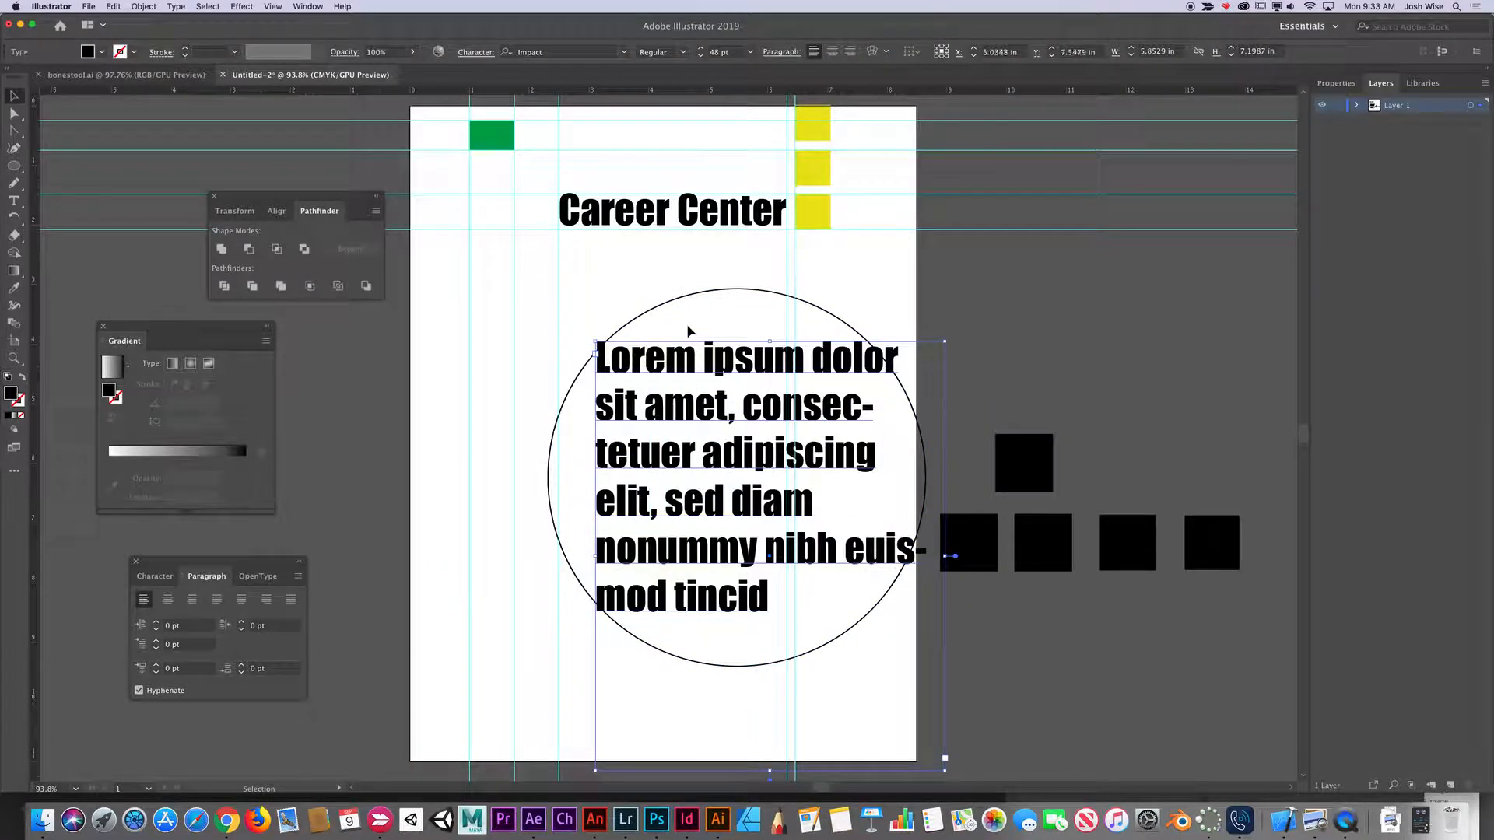
# Reduce the text wrap offset in the options for the circle and text block together, keeping Invert Wrap on
pyautogui.click(725, 291)
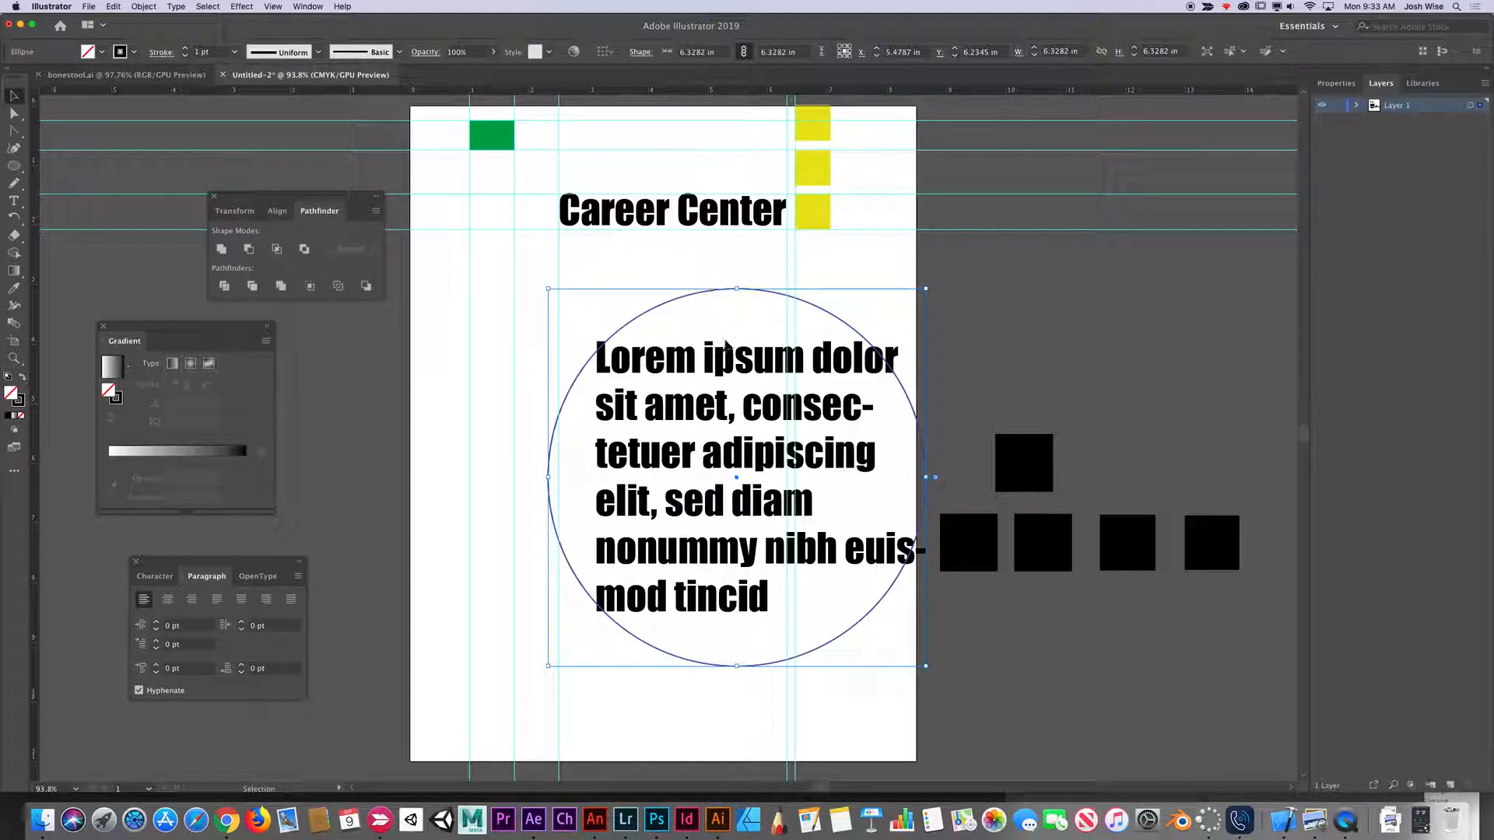
pyautogui.click(755, 364)
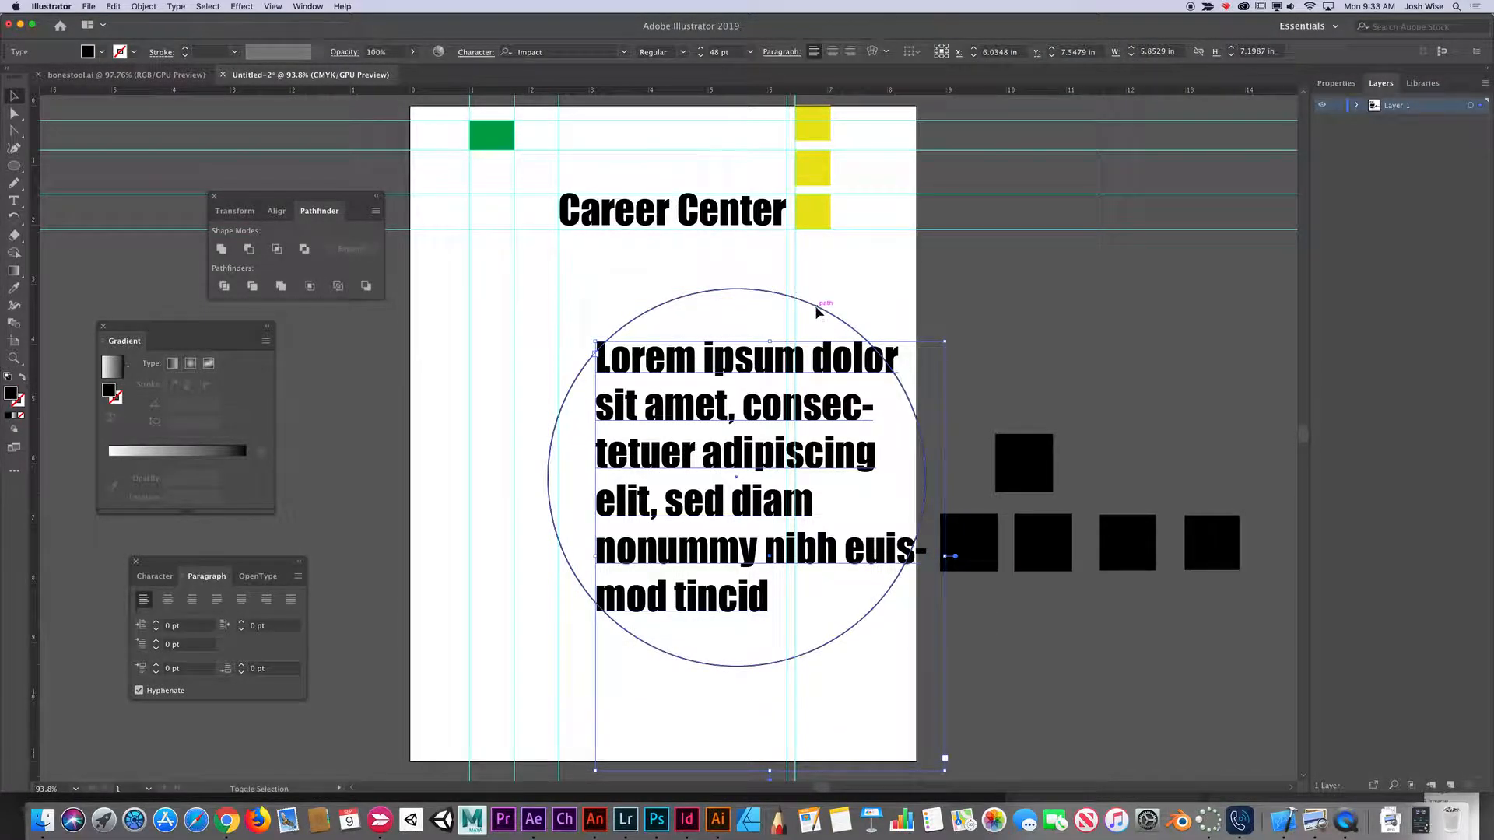
pyautogui.keyDown('shift'); pyautogui.click(817, 312); pyautogui.keyUp('shift')
pyautogui.click(123, 6)
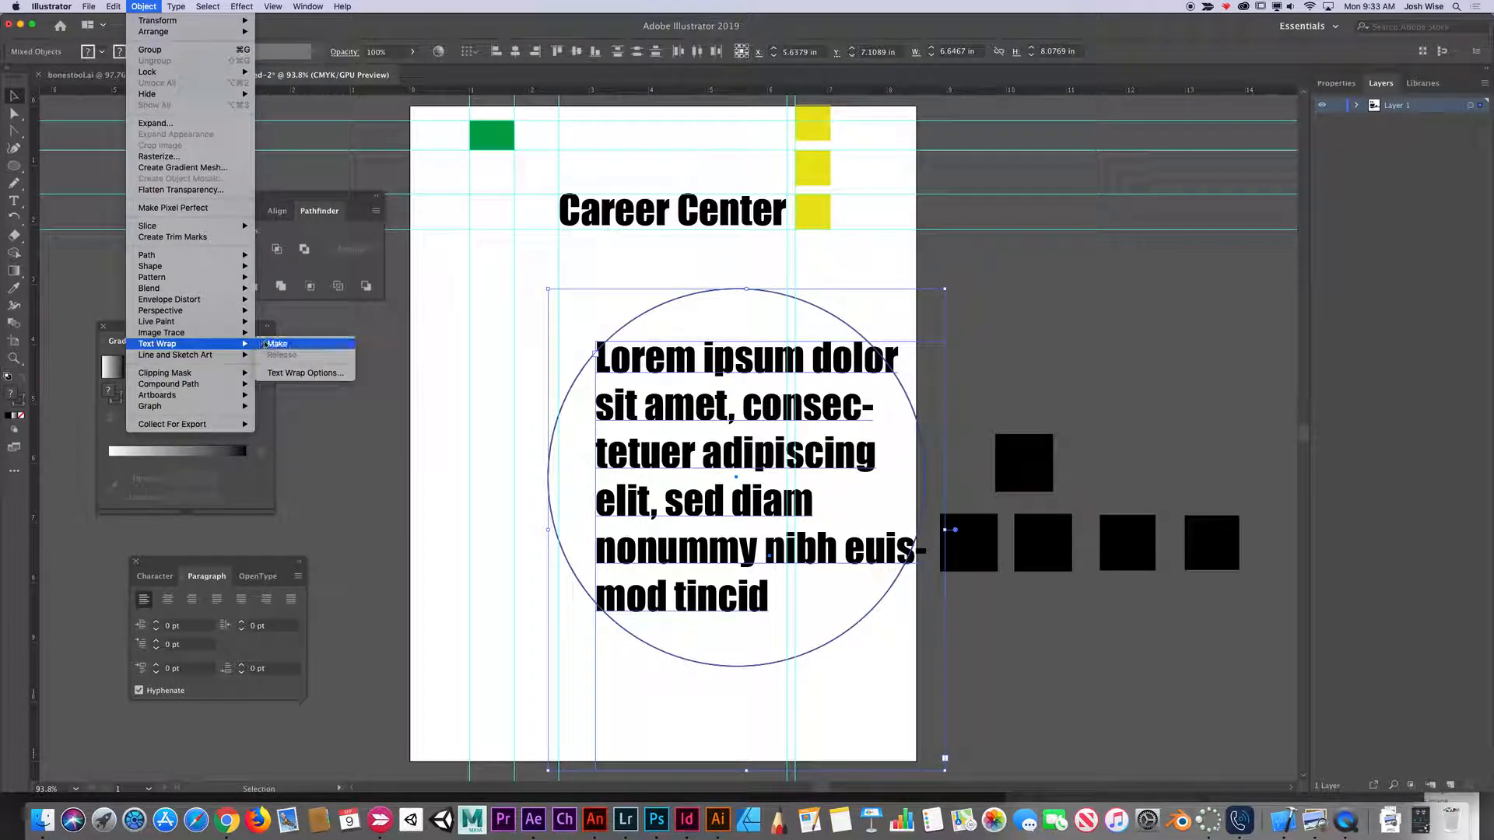
pyautogui.click(305, 373)
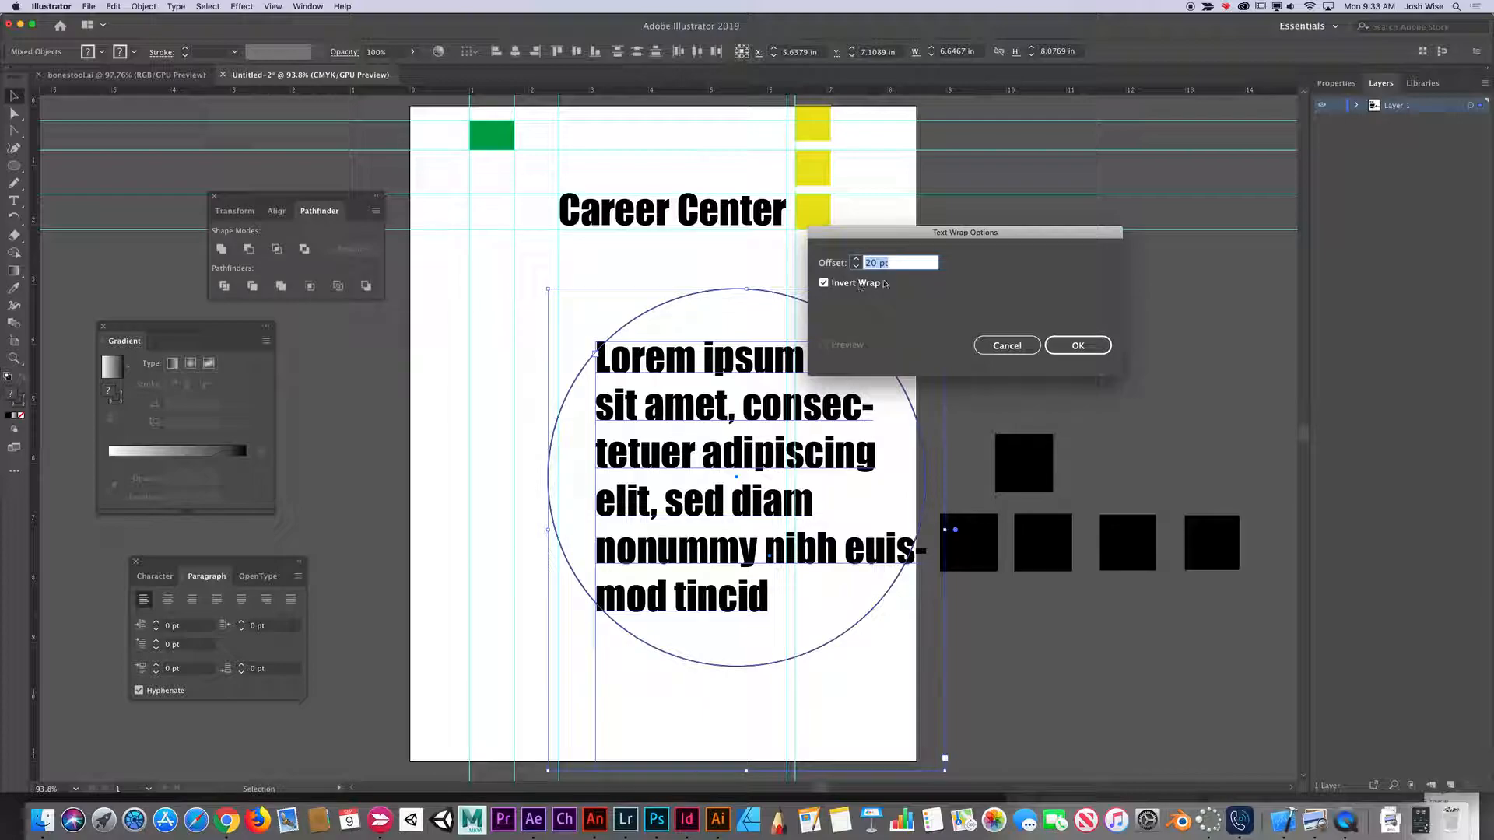
pyautogui.click(857, 267)
pyautogui.click(857, 268)
pyautogui.click(857, 267)
pyautogui.click(857, 267)
pyautogui.click(856, 267)
pyautogui.click(856, 268)
pyautogui.click(857, 268)
pyautogui.click(857, 268)
pyautogui.click(1097, 345)
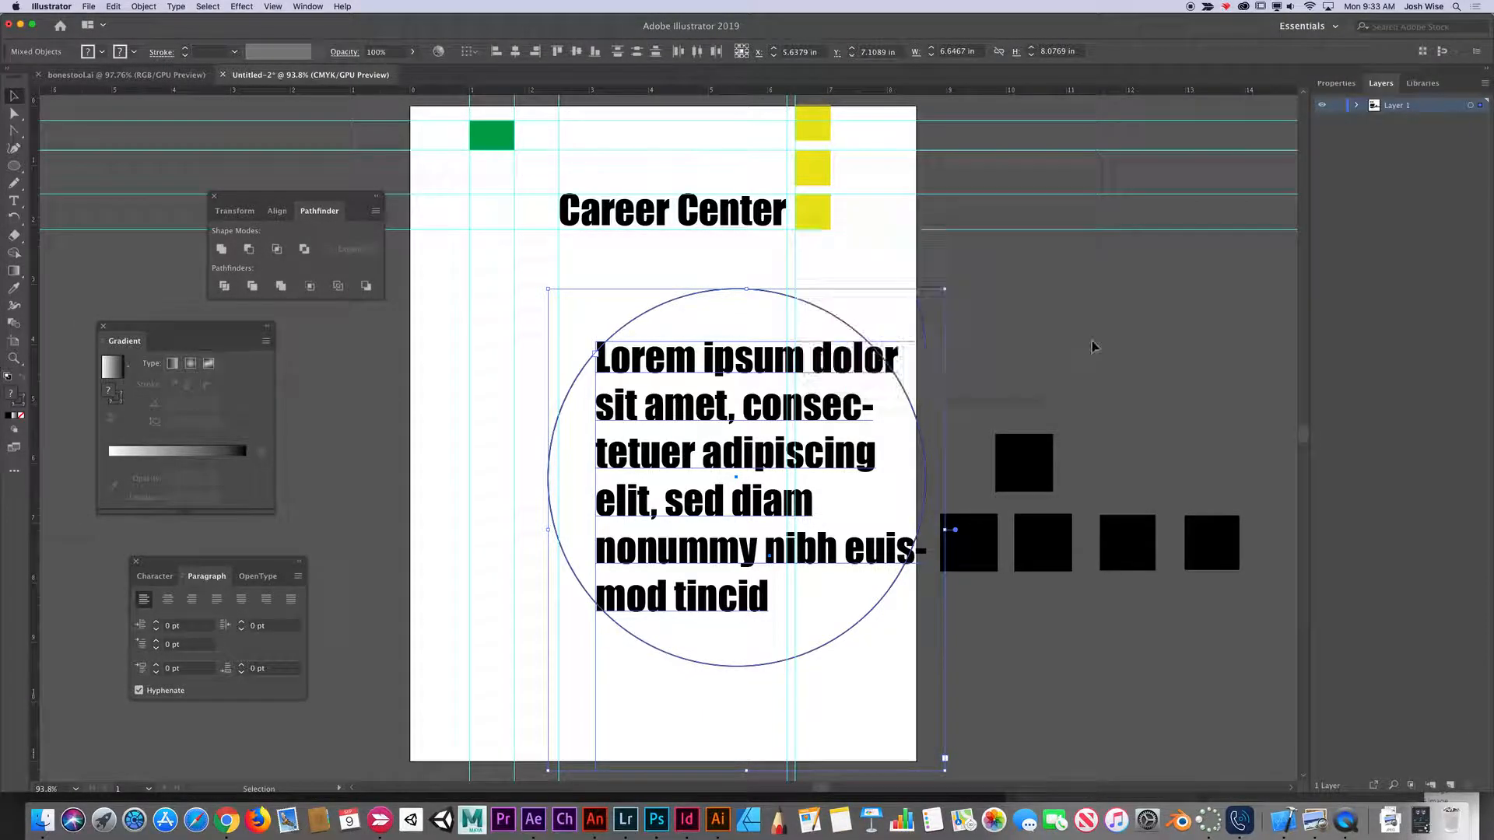
# Make a text wrap from the selected circle and text block, accepting that text wraps around all selected objects
pyautogui.click(155, 6)
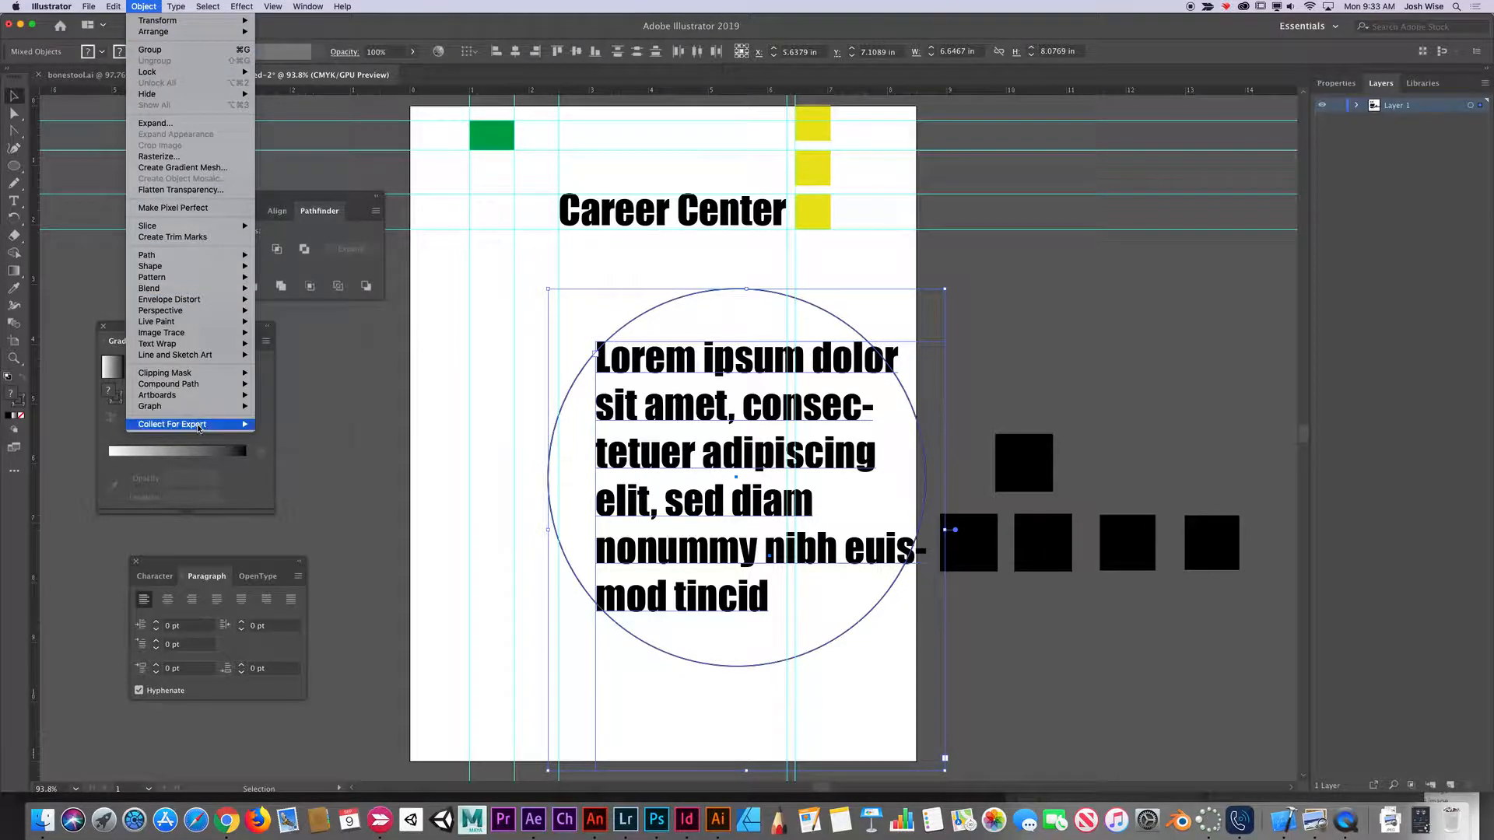
pyautogui.moveTo(225, 344)
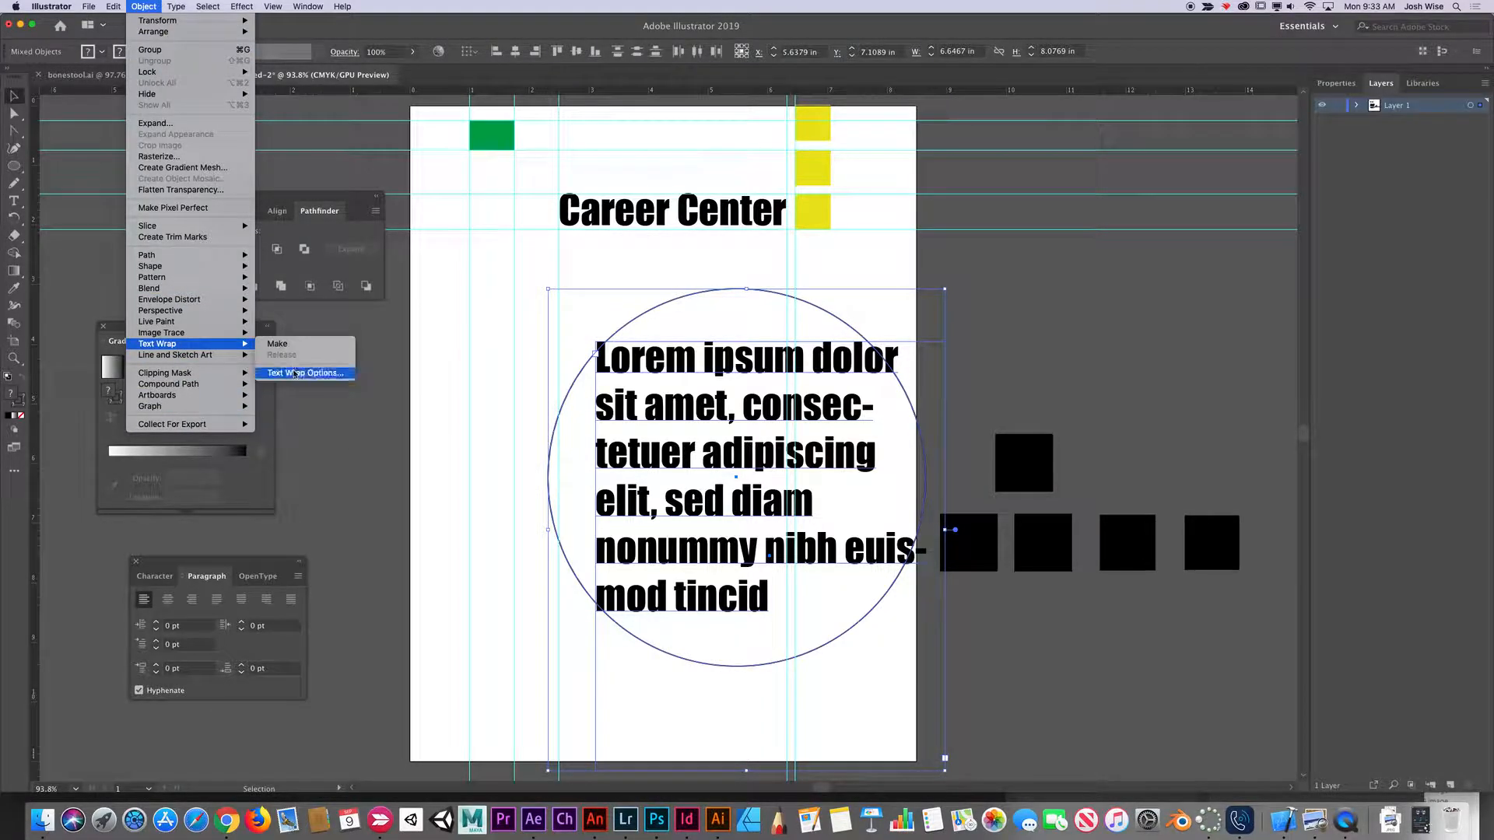
pyautogui.click(296, 343)
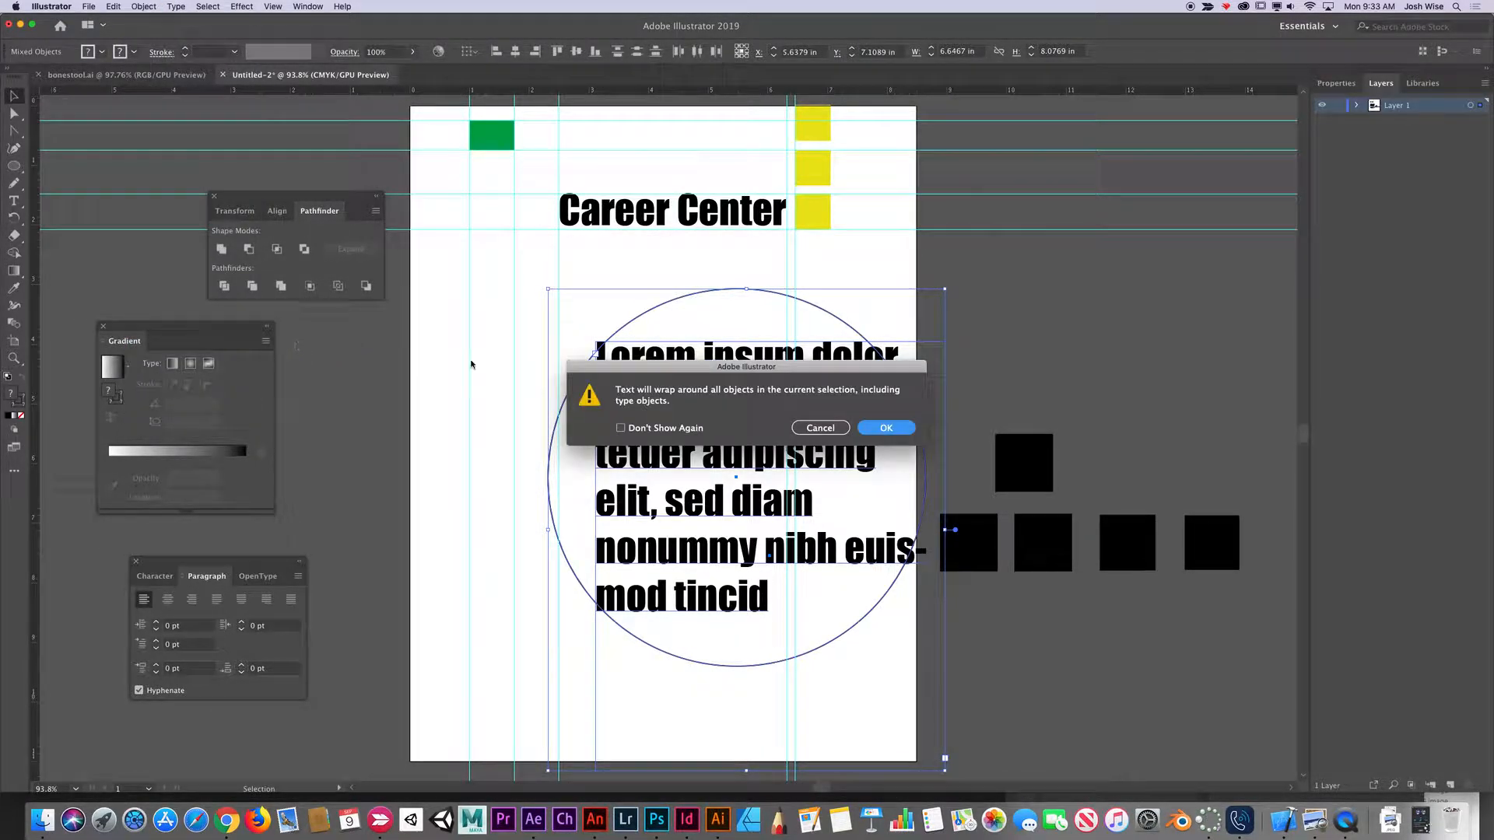
pyautogui.click(884, 428)
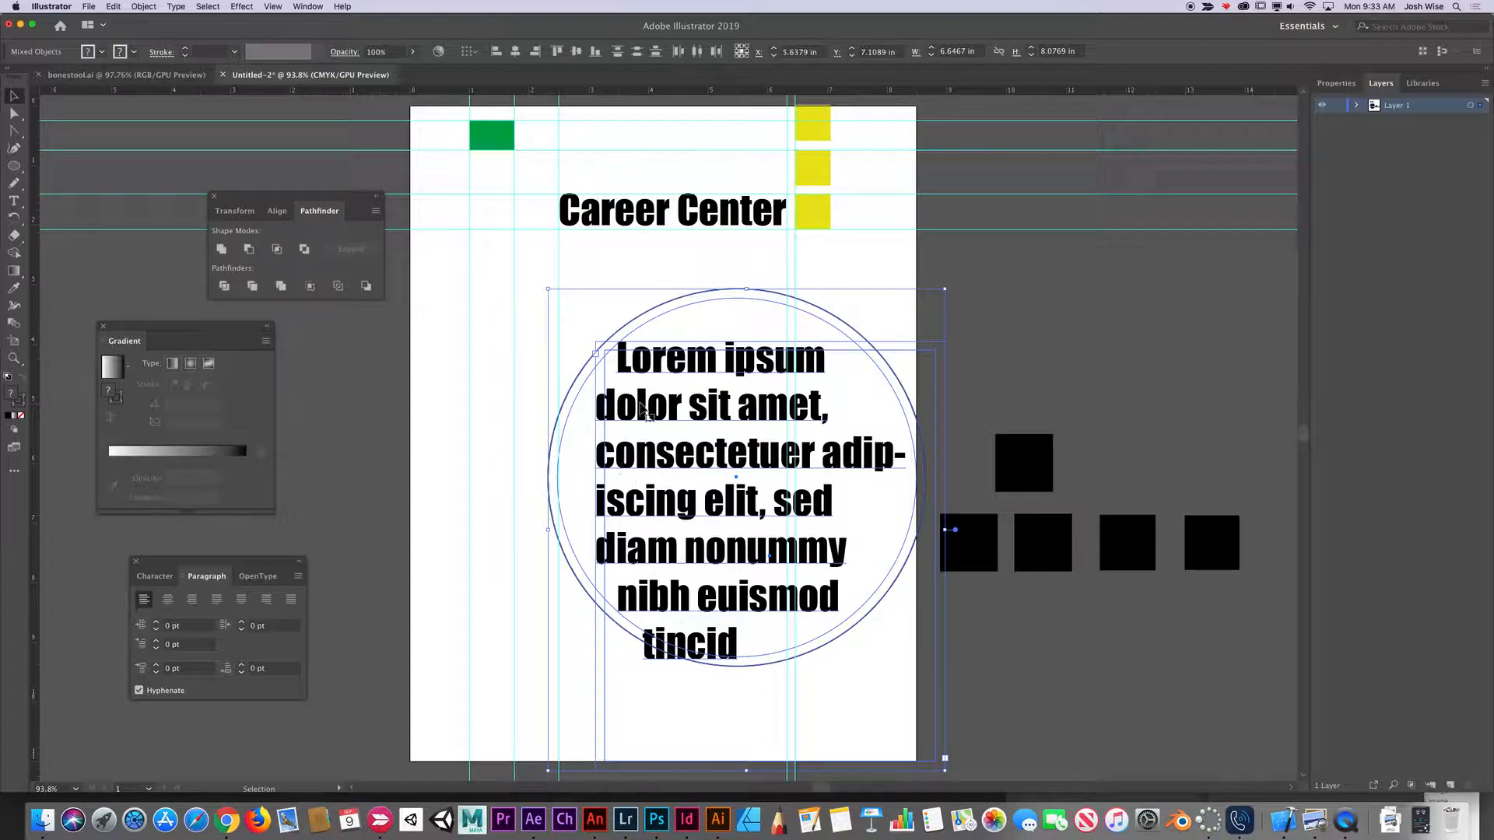
# Centre the text block horizontally within the circle and lower its upper edge, making it about 6.96 in high
pyautogui.click(630, 259)
pyautogui.moveTo(674, 417); pyautogui.dragTo(638, 364)
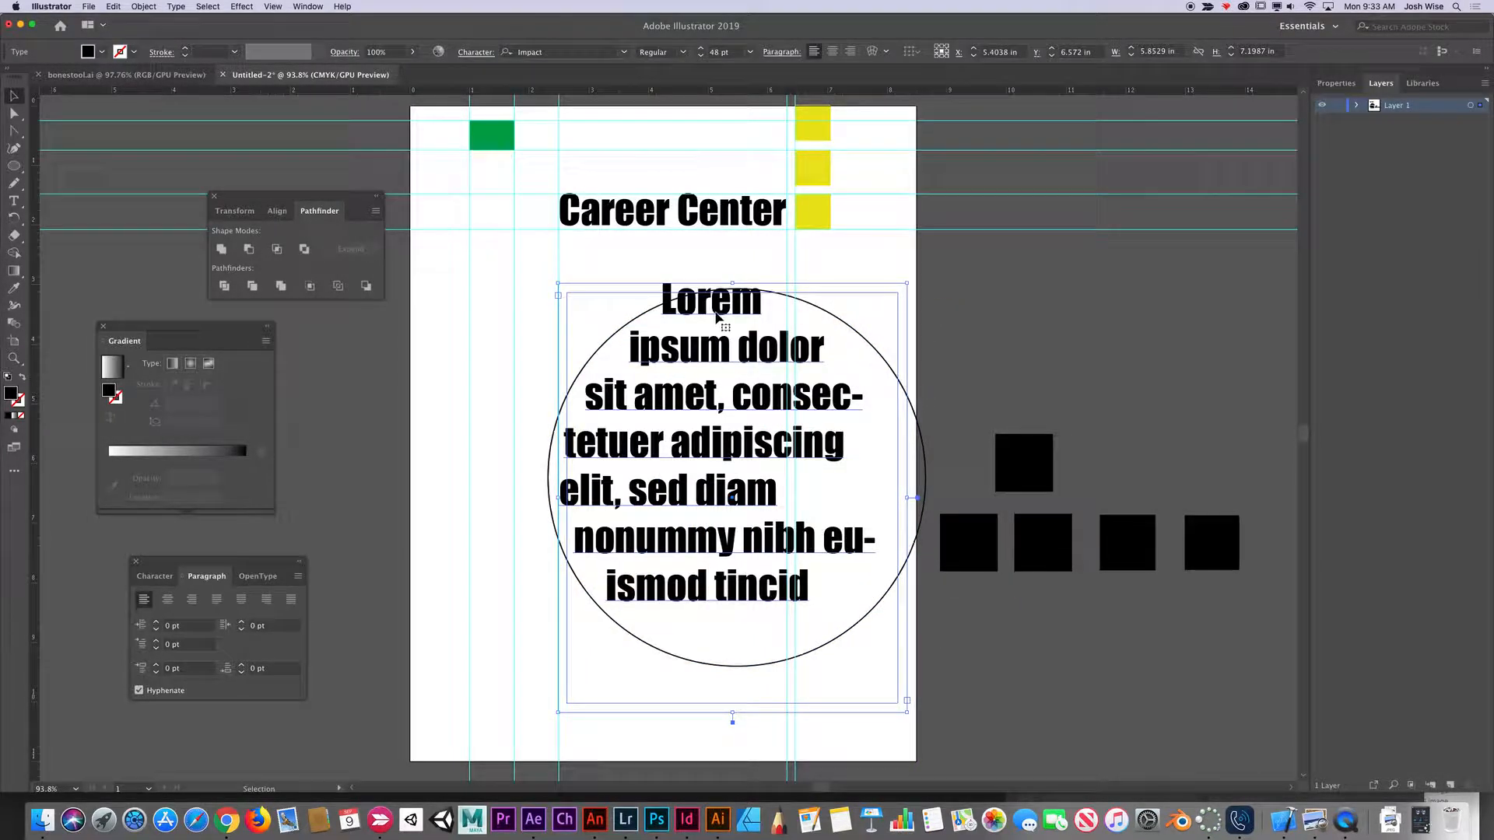
pyautogui.moveTo(721, 311); pyautogui.dragTo(726, 318)
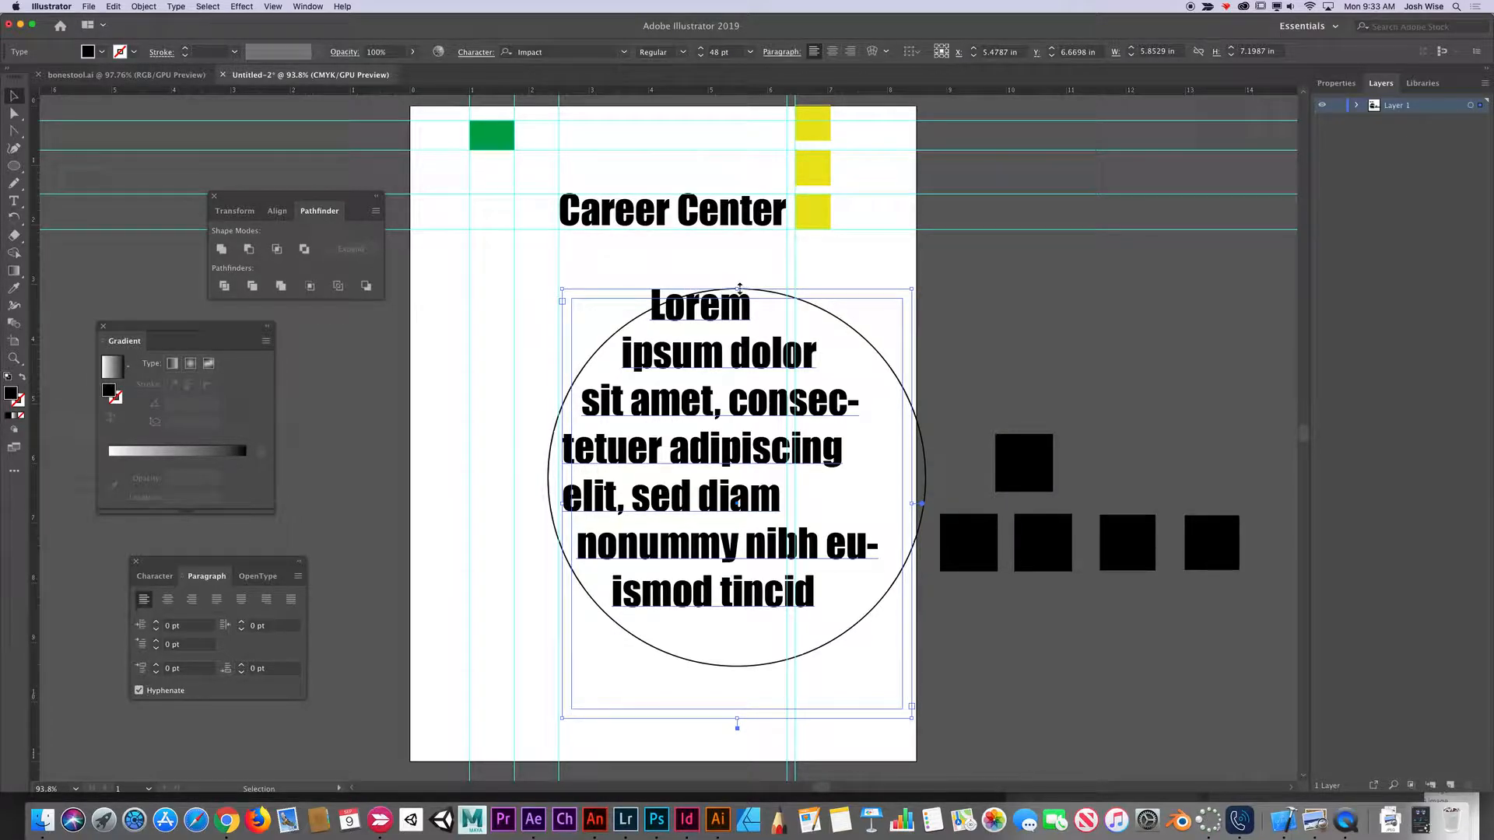
pyautogui.moveTo(739, 289); pyautogui.dragTo(740, 303)
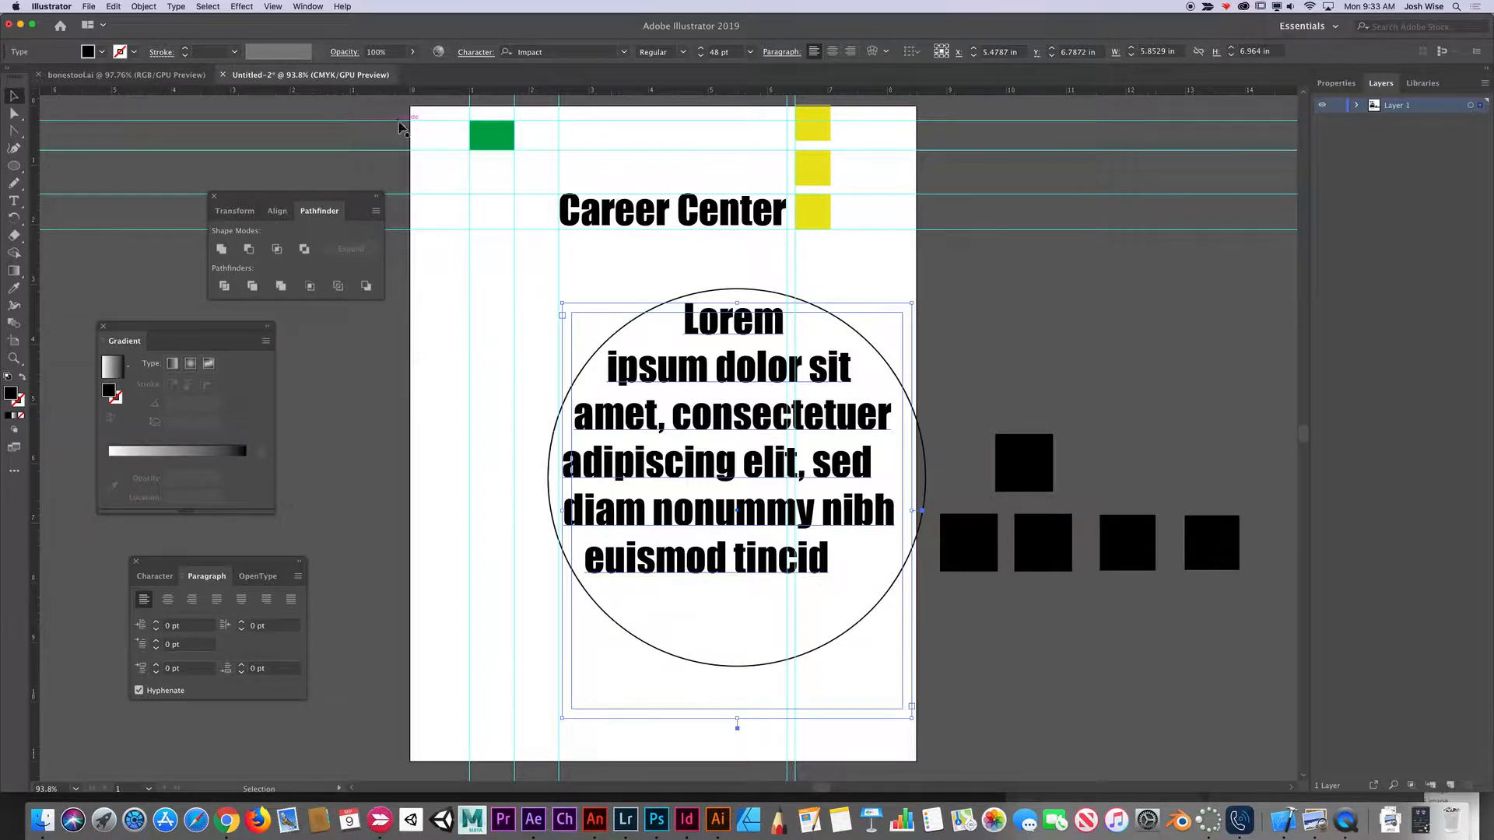
# Switch to InDesign to view the open grid document, and return to Illustrator
pyautogui.click(687, 820)
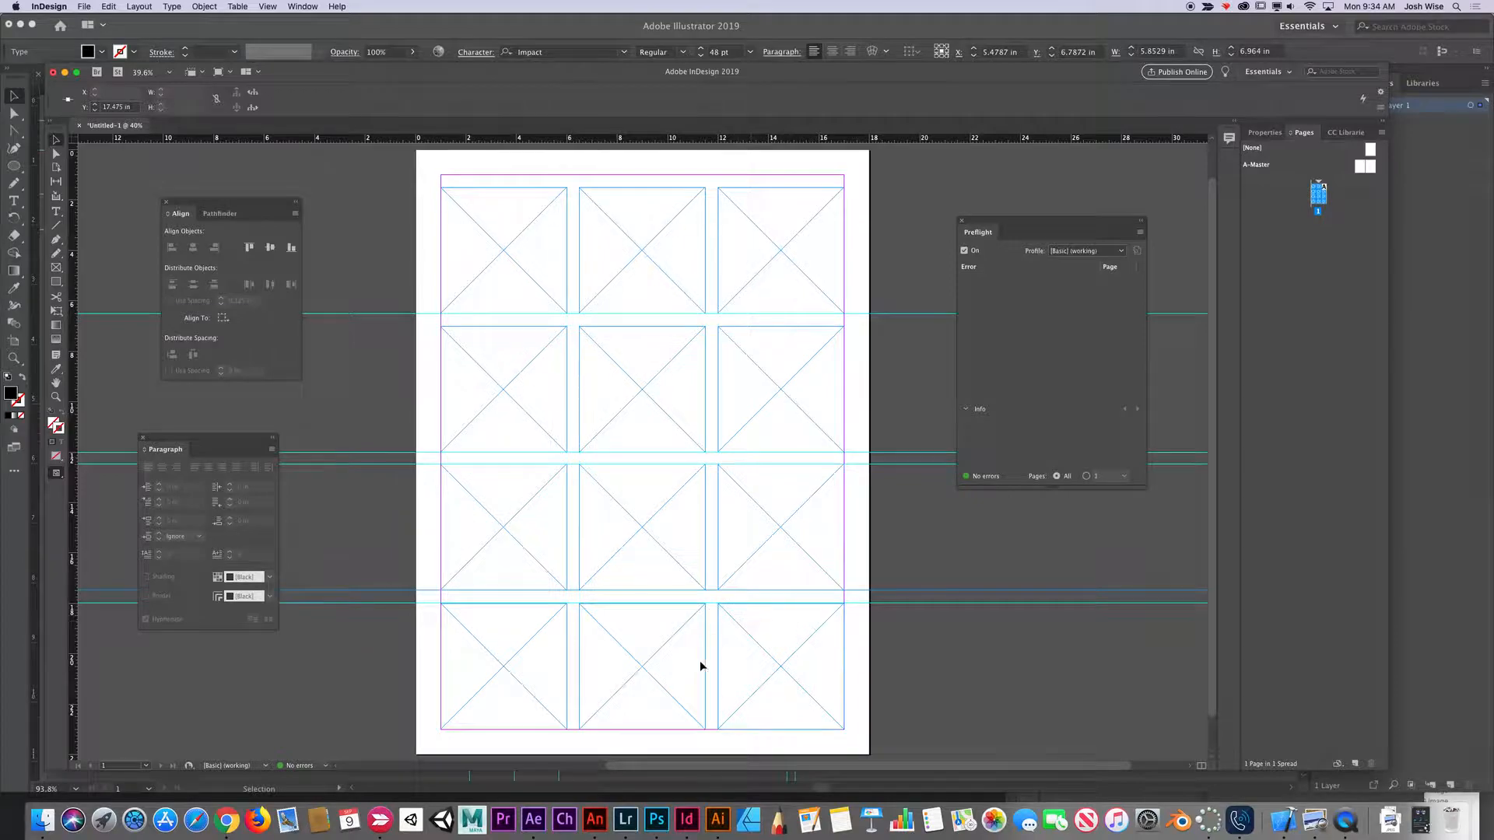
pyautogui.click(718, 820)
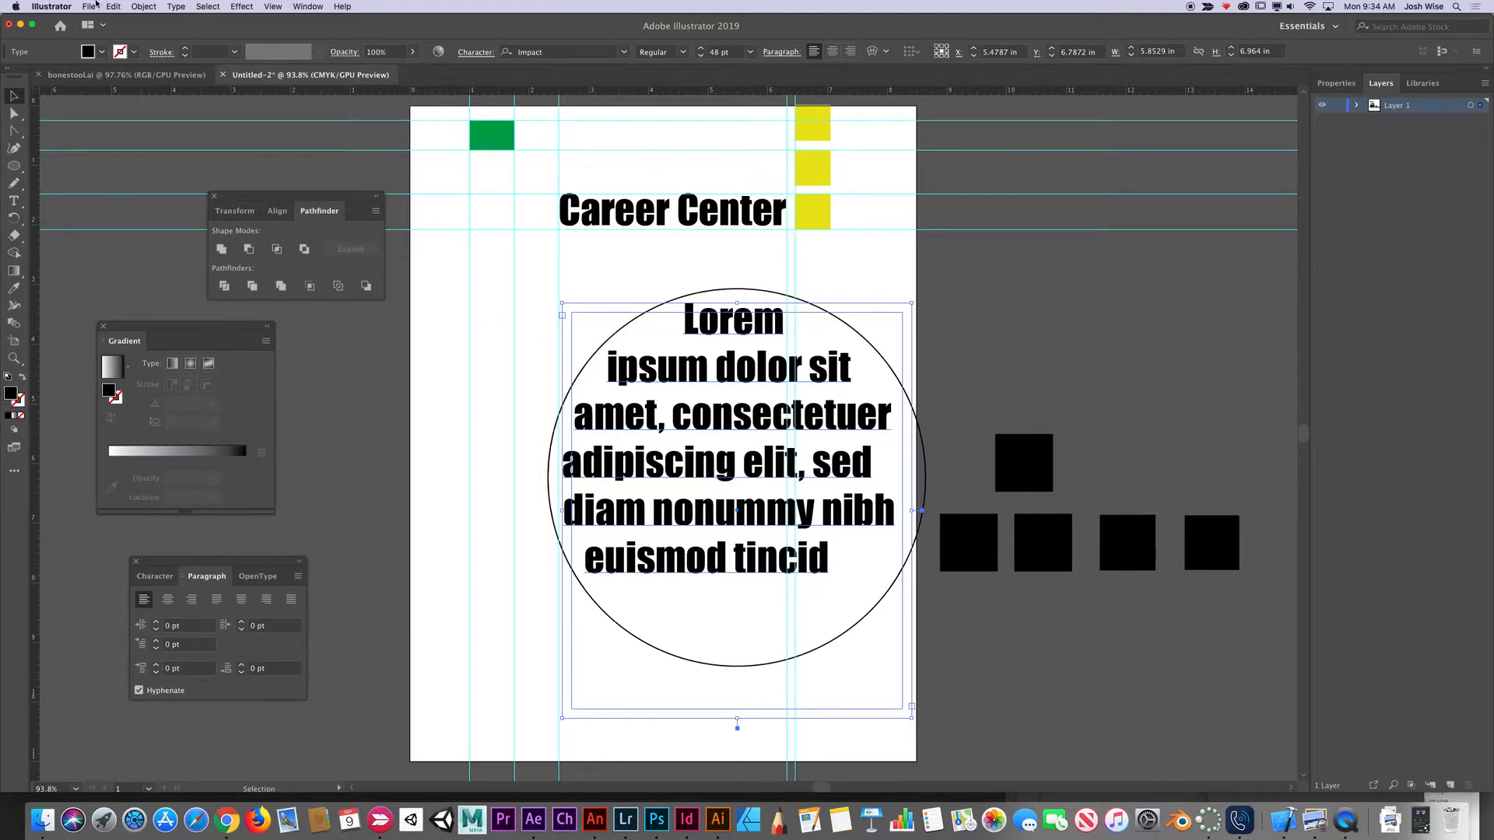
pyautogui.click(144, 6)
pyautogui.moveTo(159, 346)
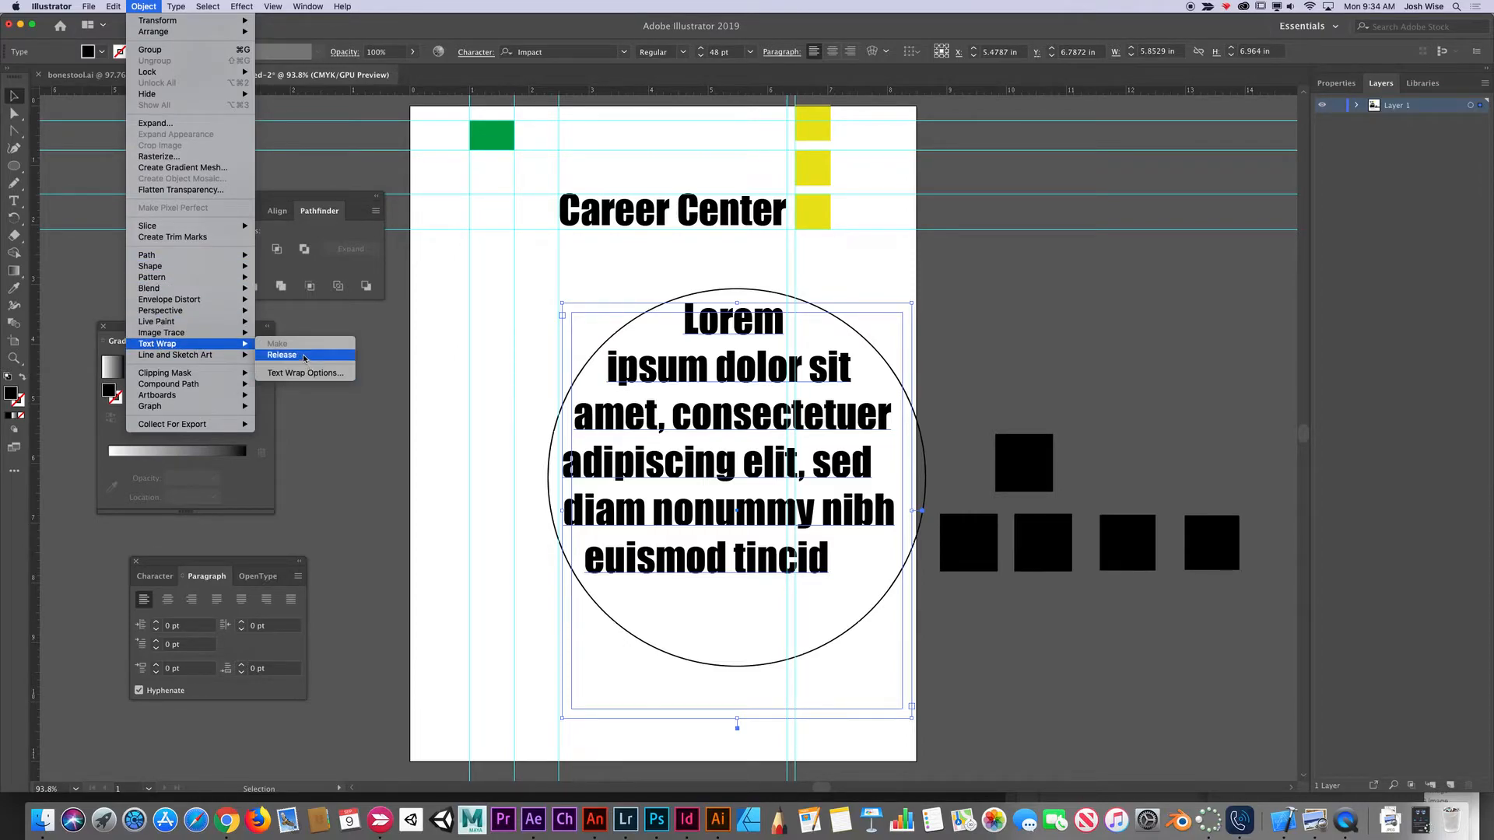
pyautogui.click(522, 532)
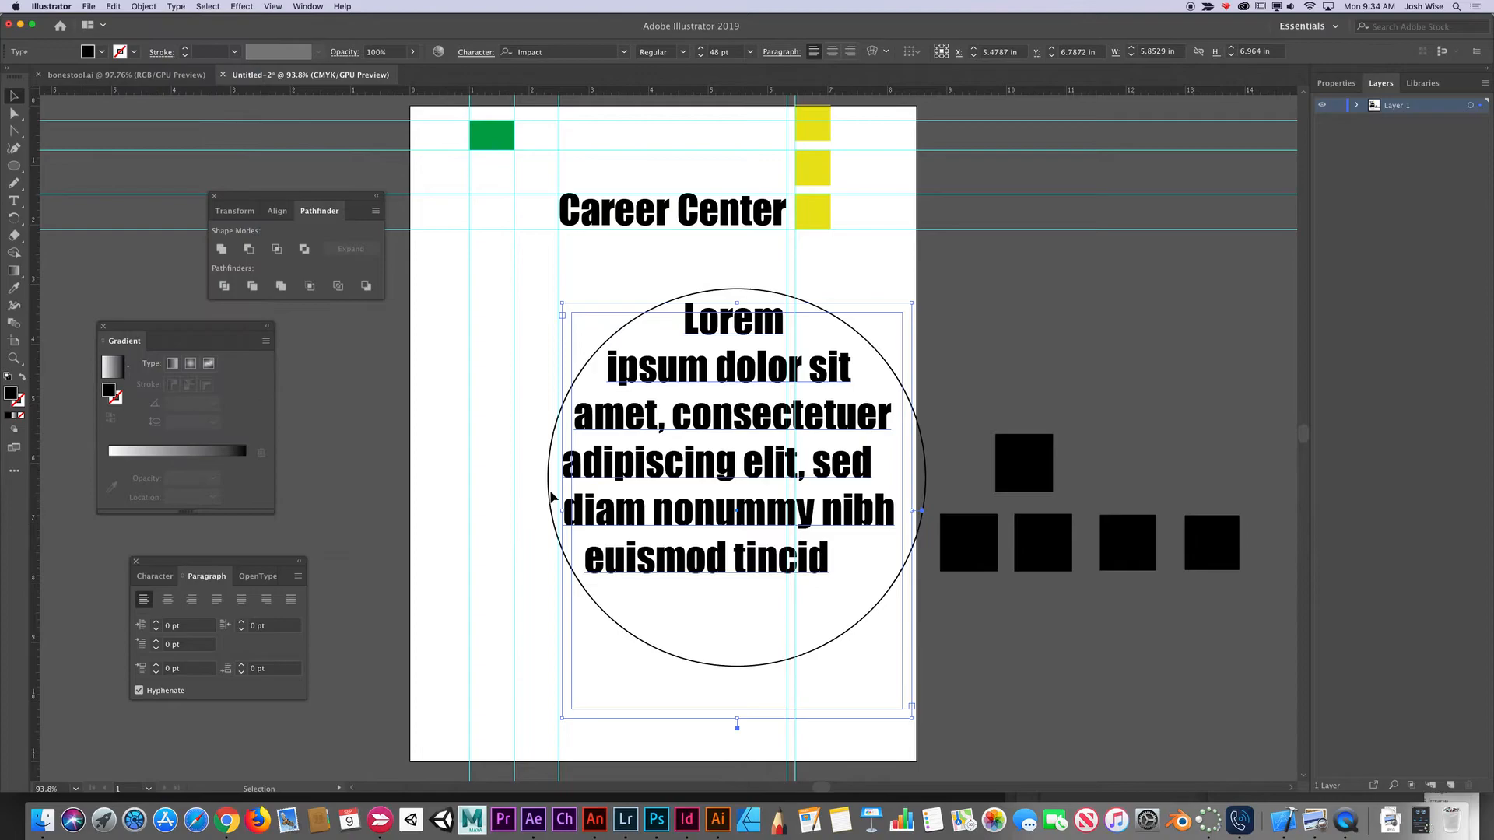